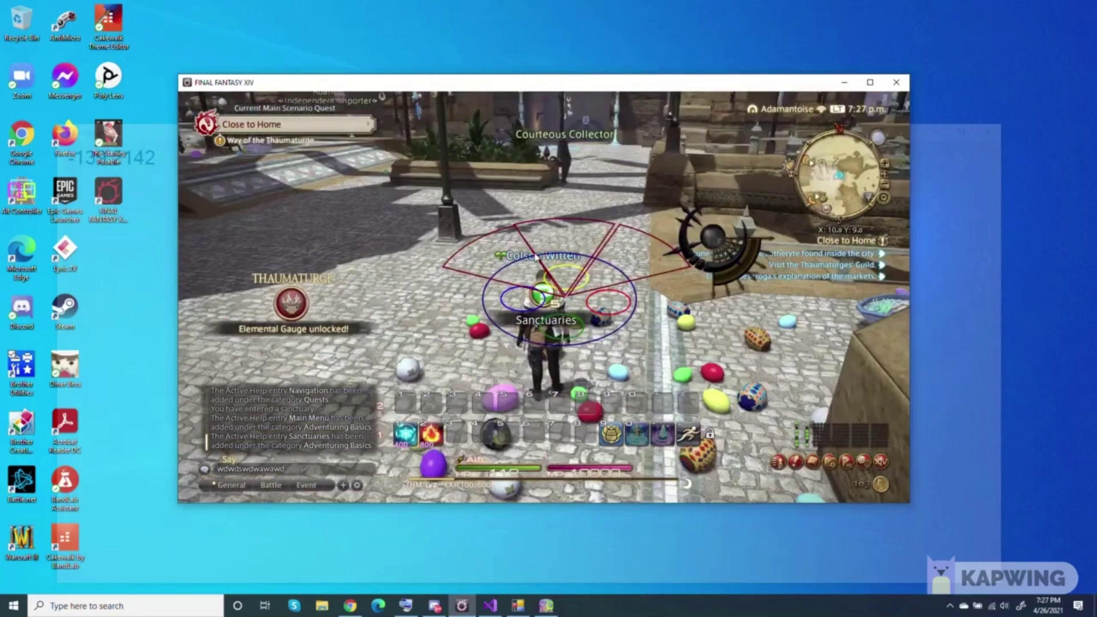
- Turn the character with D and walk it up onto the raised stone walkway with W
key("d")
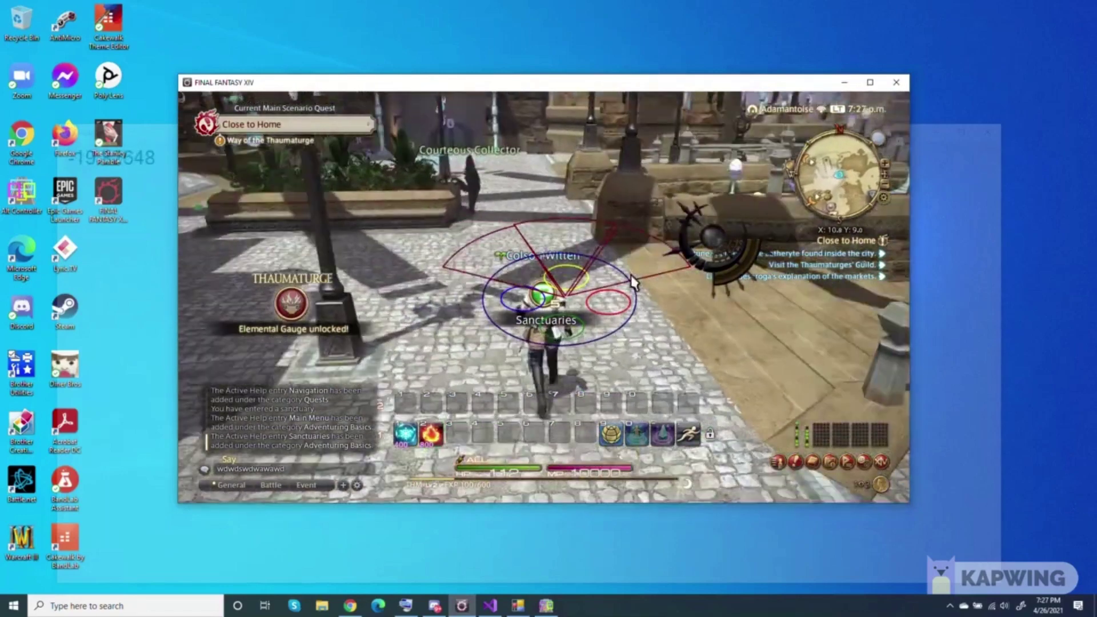
key("w")
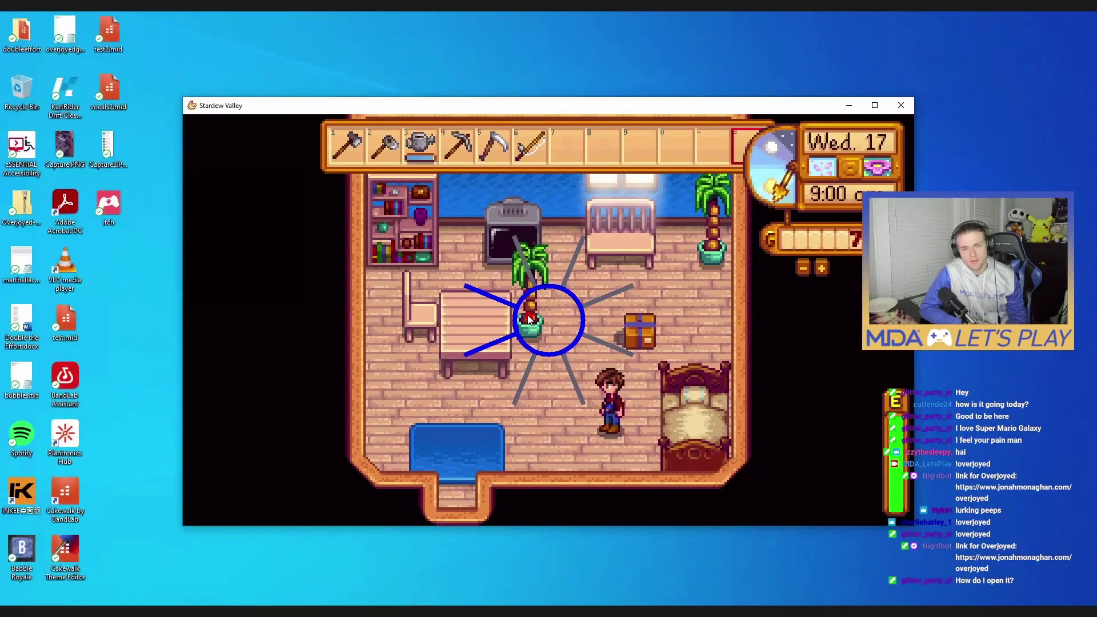
- Walk the Stardew Valley farmer left and down to the chest, then play note B in BandLab
key("a")
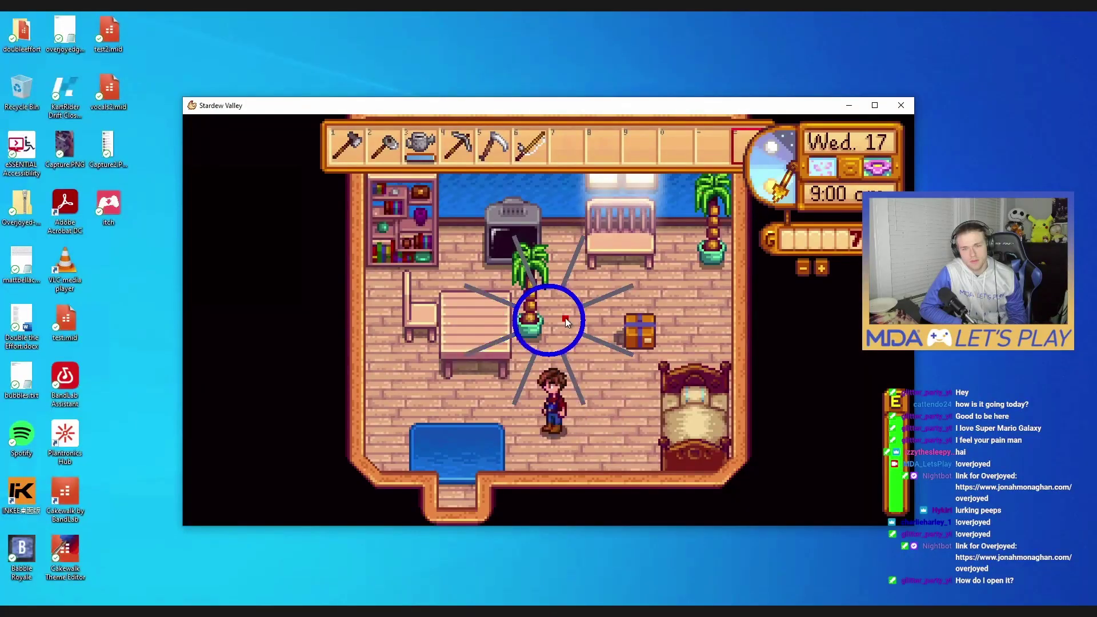
key("d")
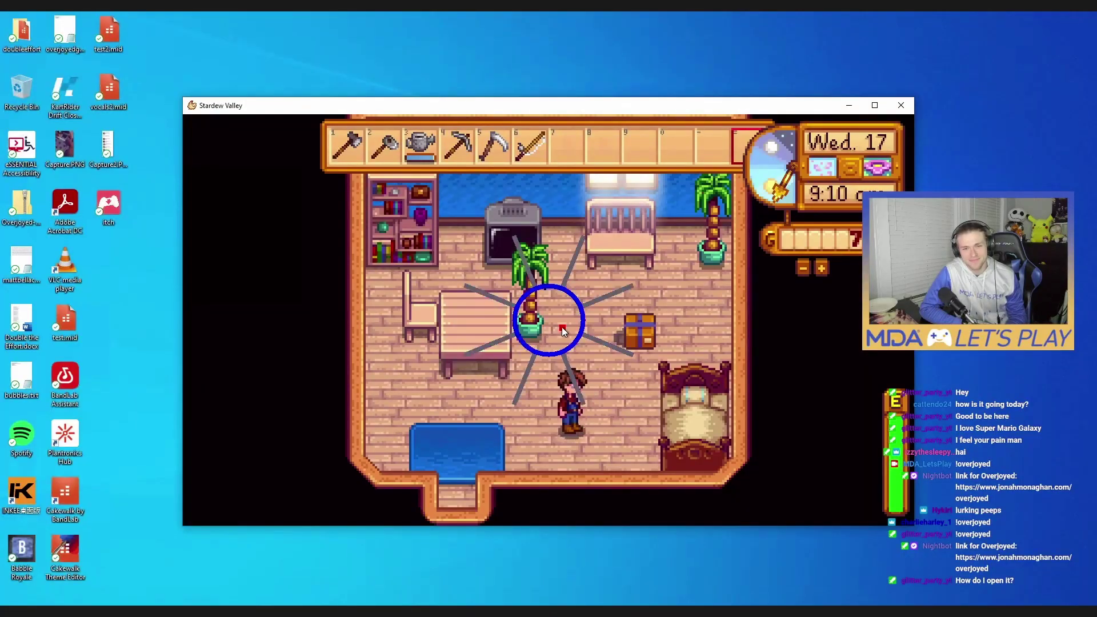
key("s")
mouse_move(561, 256)
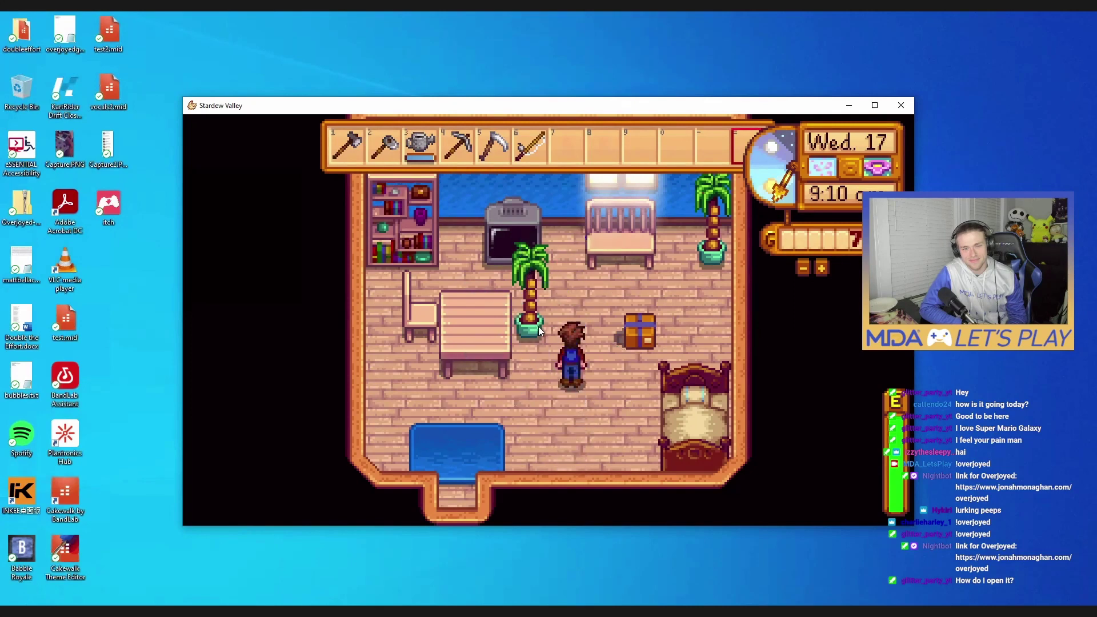
mouse_move(611, 327)
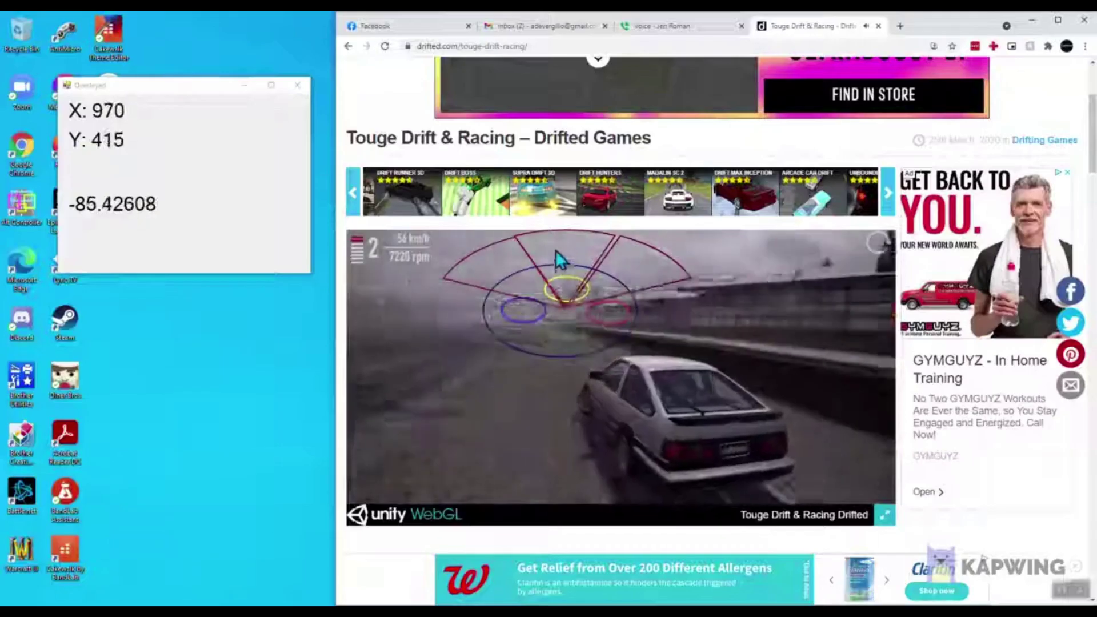
mouse_move(556, 321)
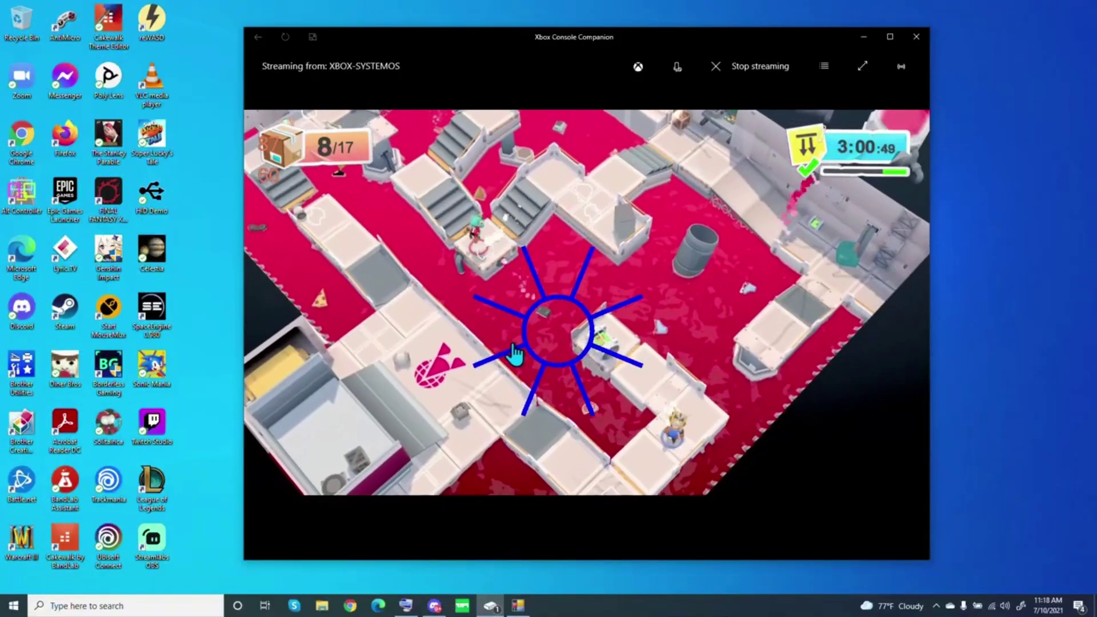
mouse_move(514, 354)
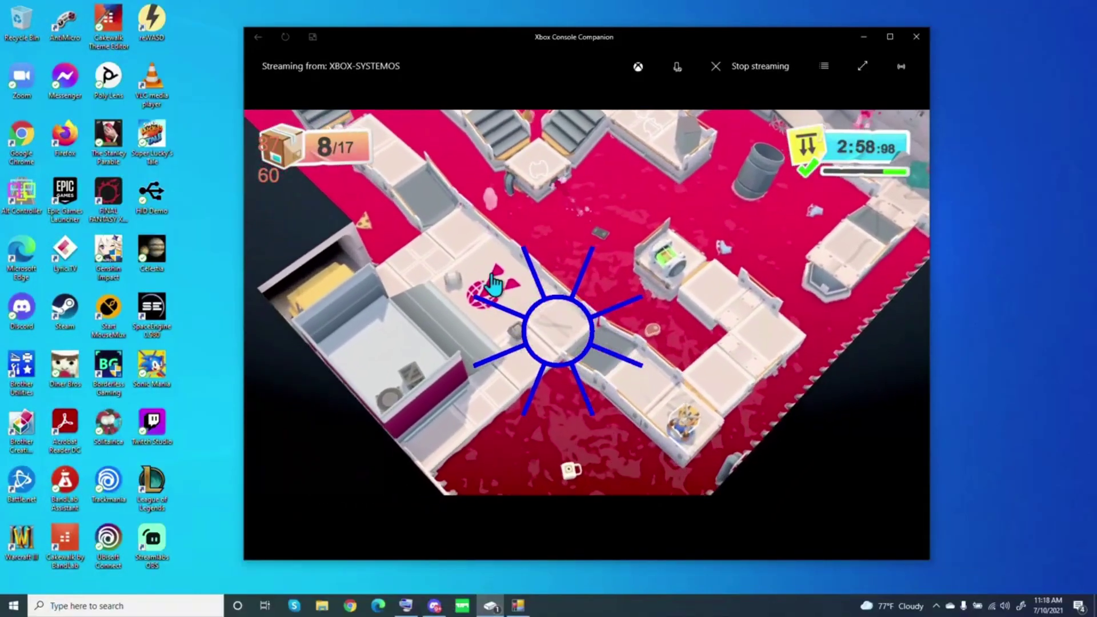
mouse_move(471, 263)
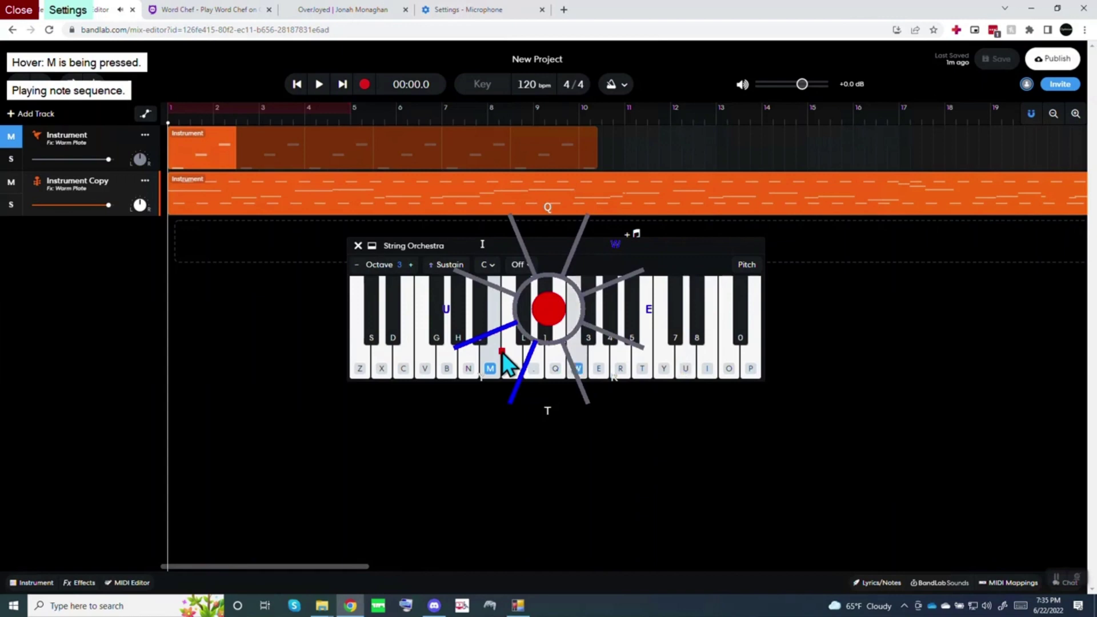
mouse_move(600, 353)
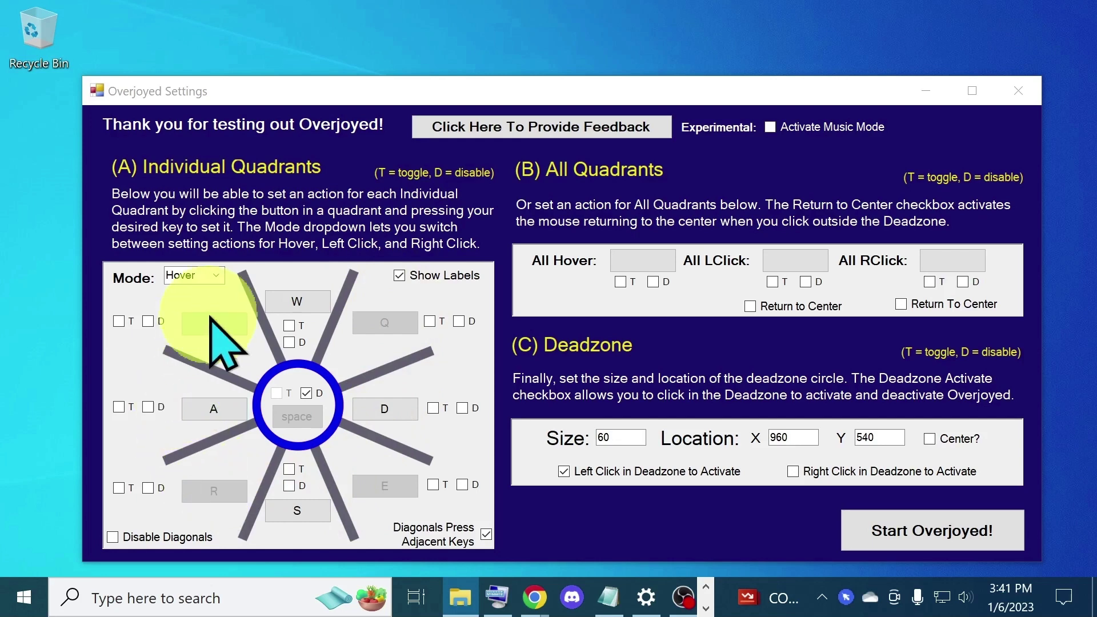
- Assign T to the upper-left quadrant, check the Lclick and Rclick key sets, then return to Hover
key("t")
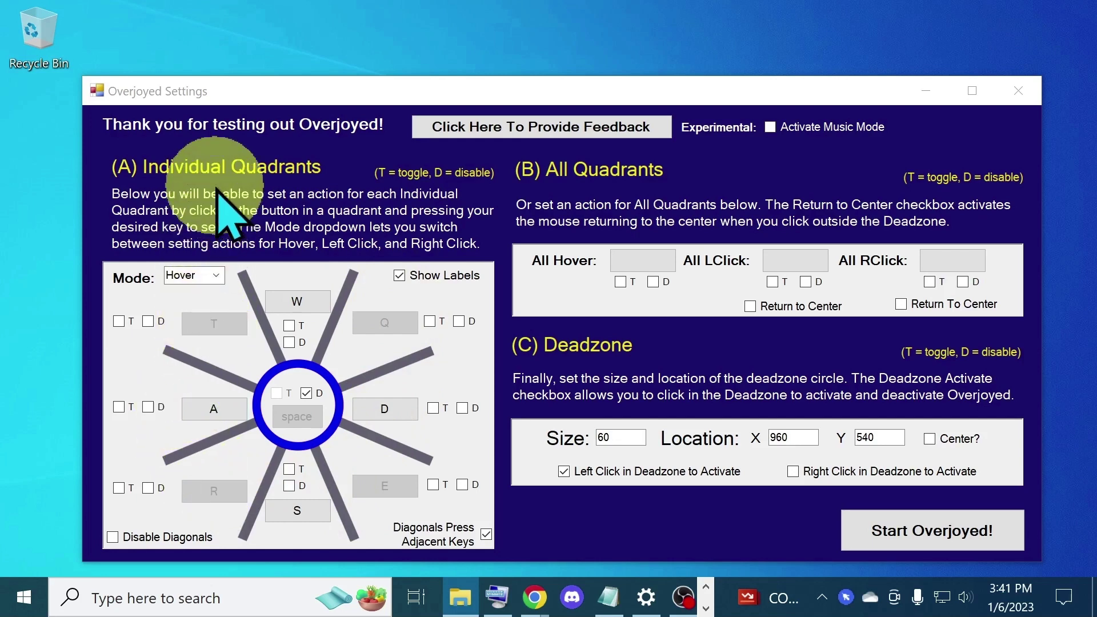
left_click(216, 274)
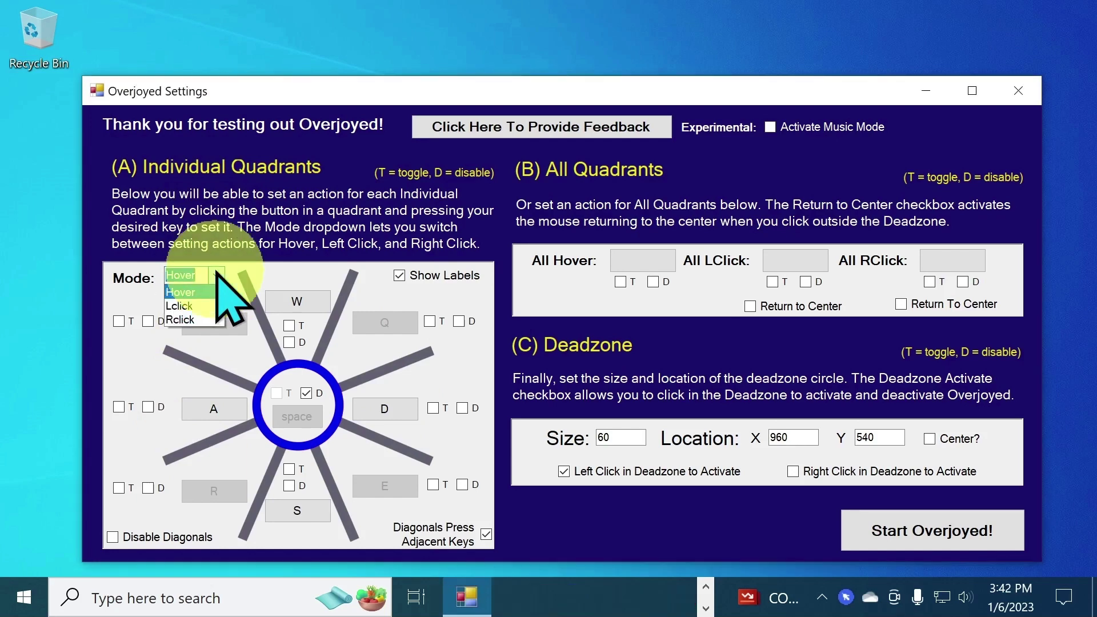
left_click(214, 305)
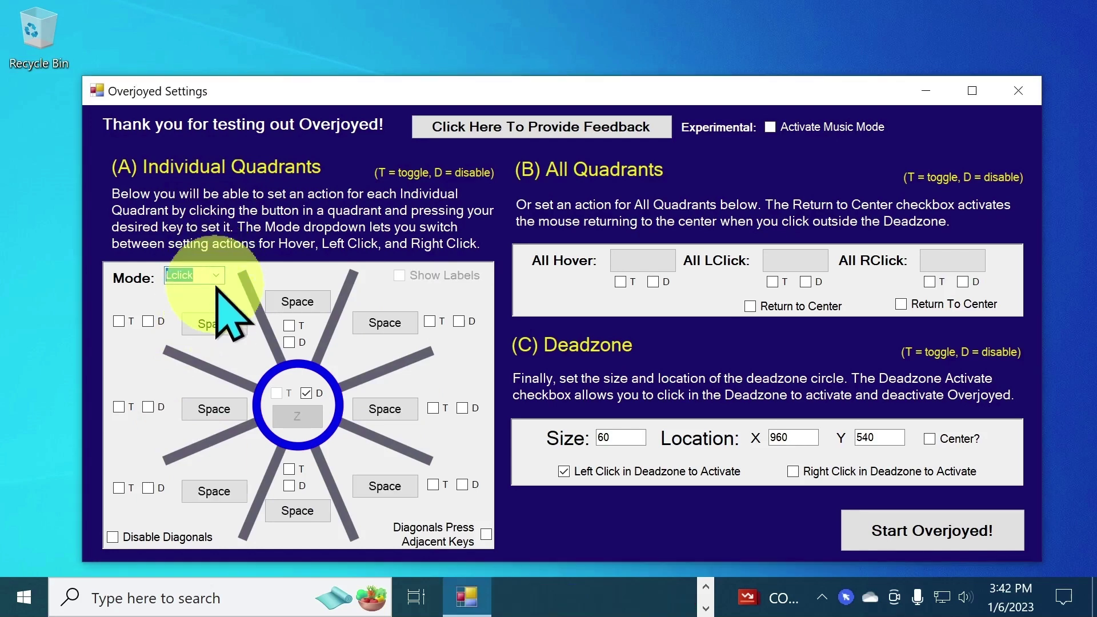
left_click(216, 276)
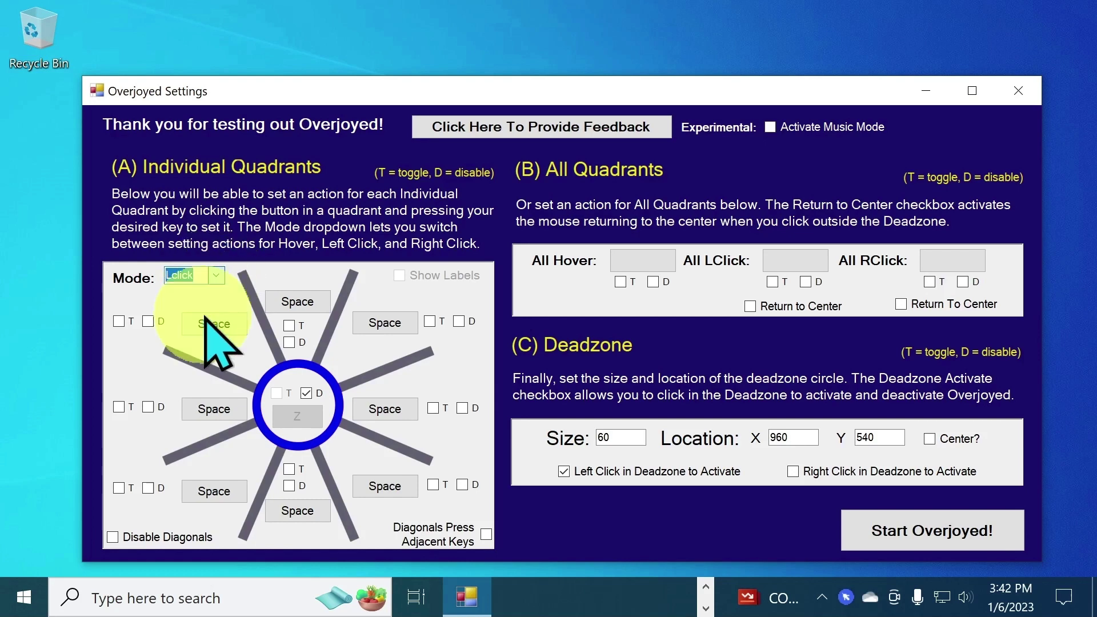
left_click(224, 273)
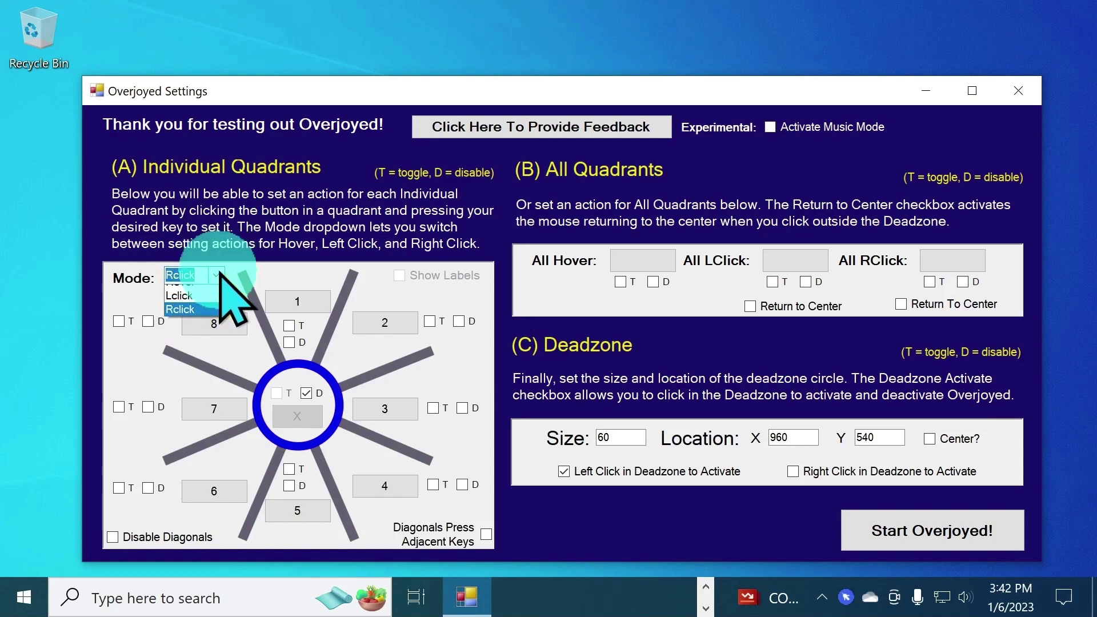
left_click(193, 293)
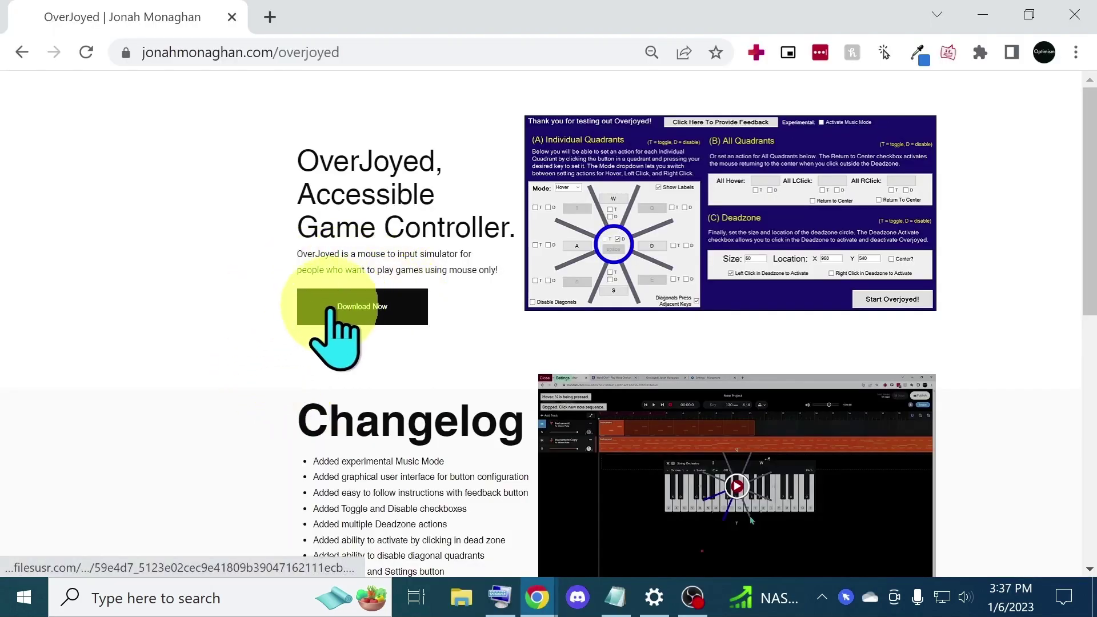
- Download Overjoyed-01-02-23.zip from the OverJoyed page and open it from the download shelf
left_click(356, 311)
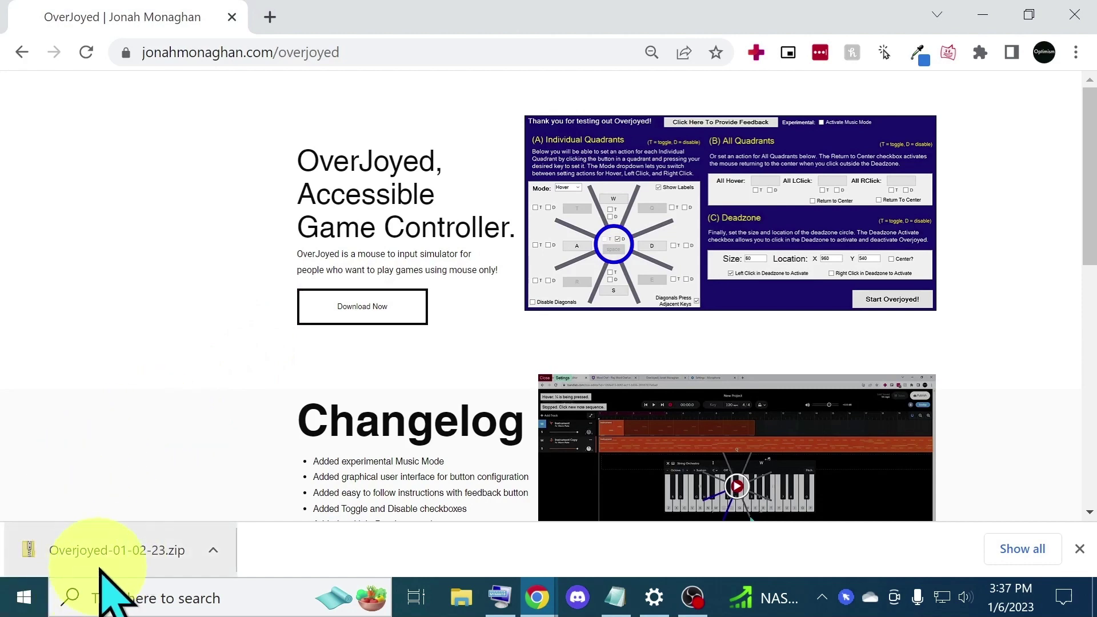
left_click(91, 539)
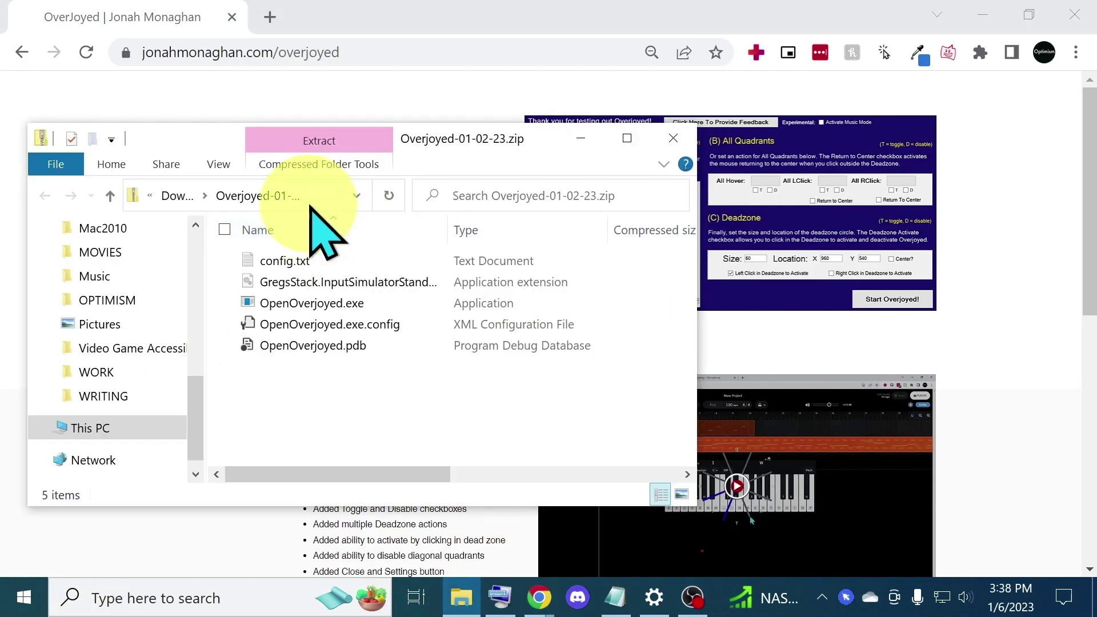
- Extract all files from the Overjoyed zip into the suggested Downloads folder
left_click(341, 170)
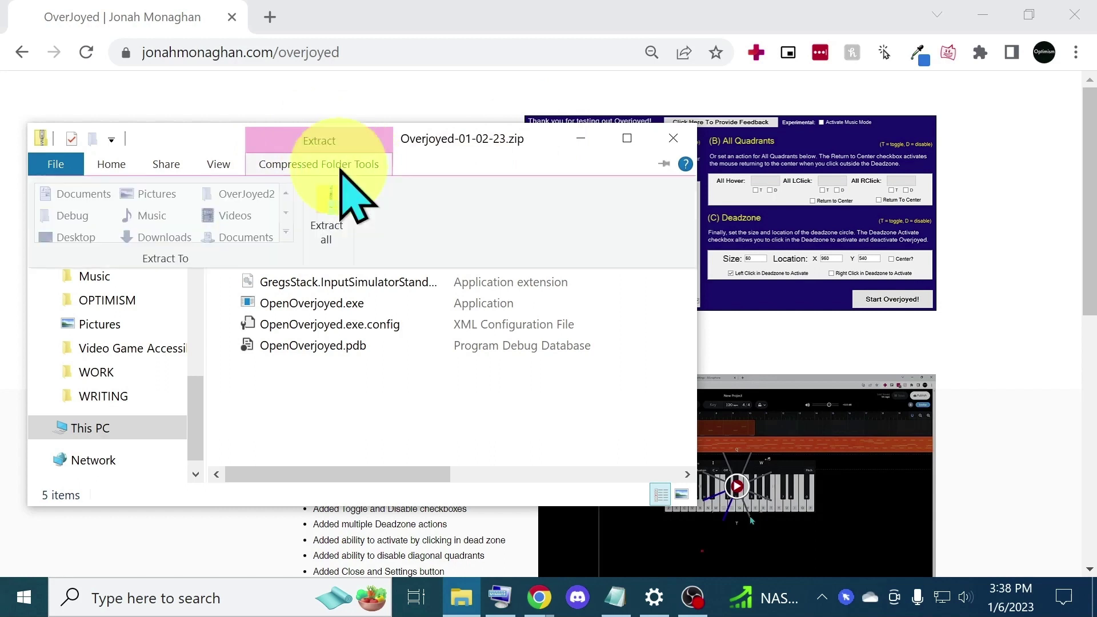
left_click(340, 241)
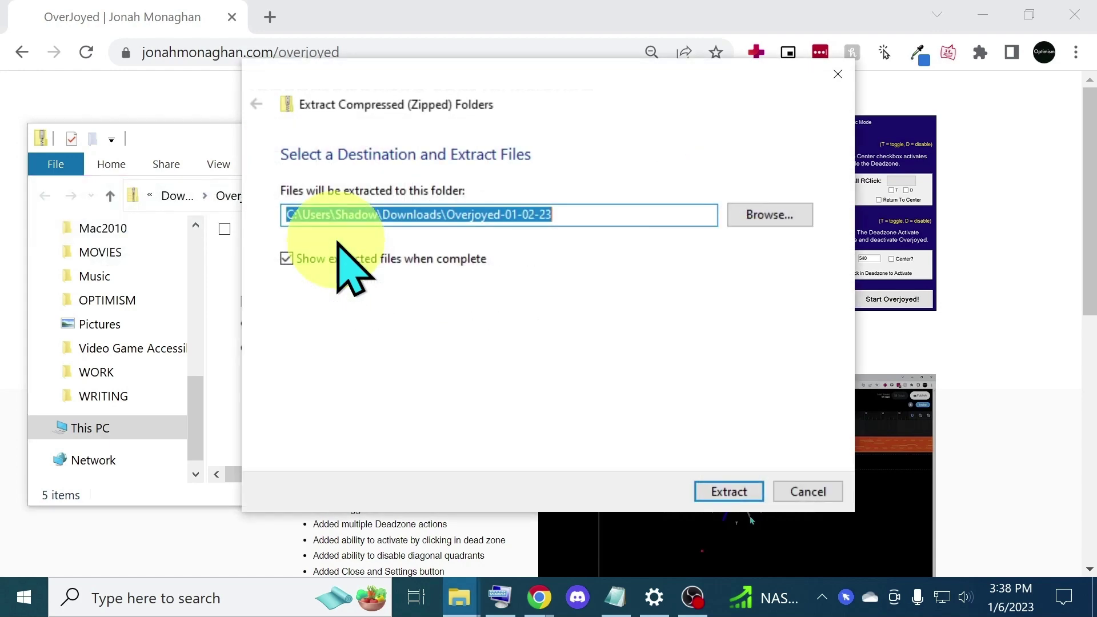
left_click(725, 492)
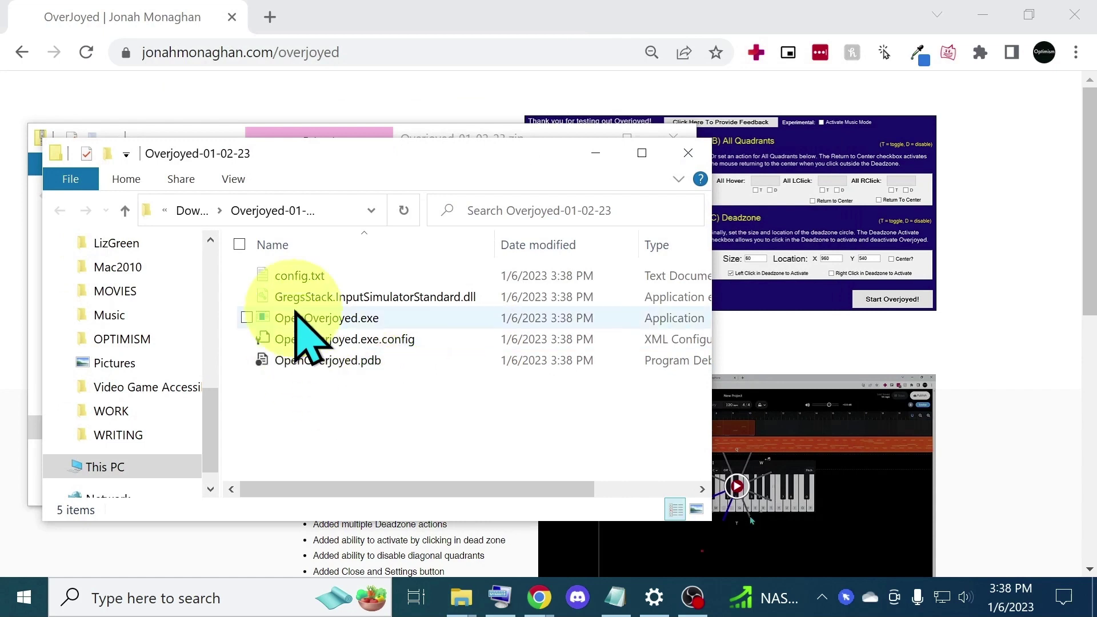
- Launch OpenOverjoyed.exe, running it anyway past the SmartScreen warning
double_click(426, 319)
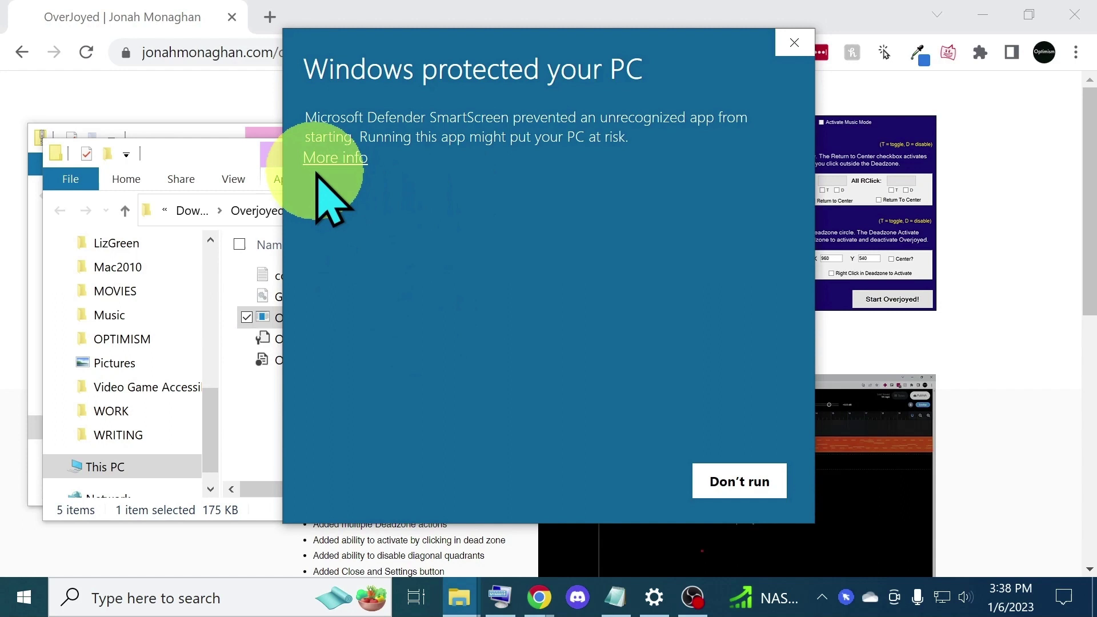
left_click(362, 160)
left_click(610, 482)
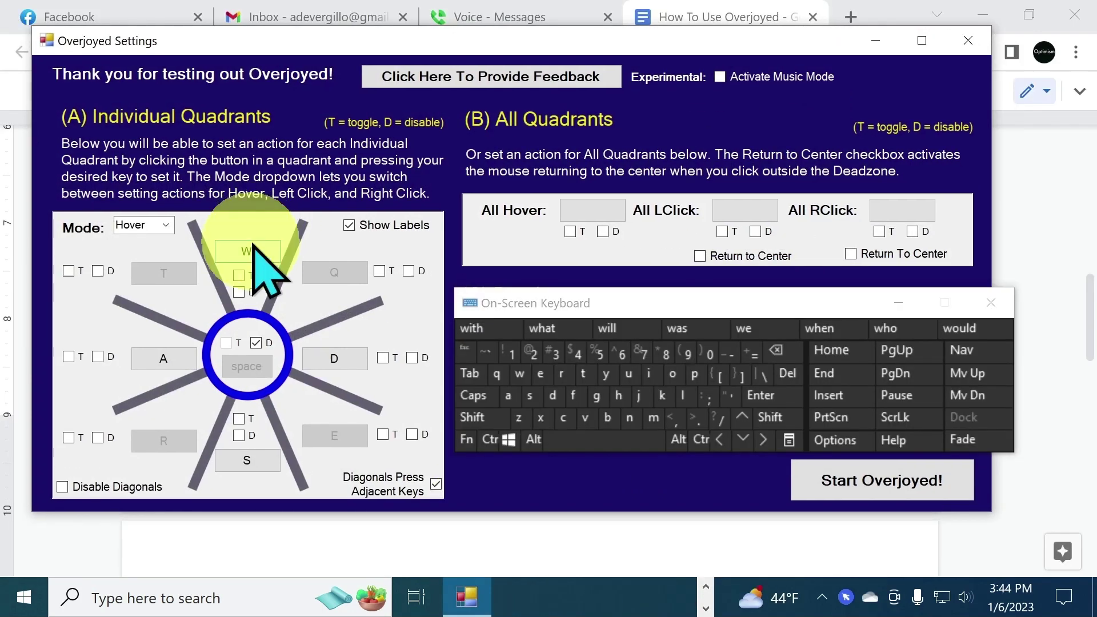
- Reassign the top hover quadrant to P, then set it back to W
left_click(251, 247)
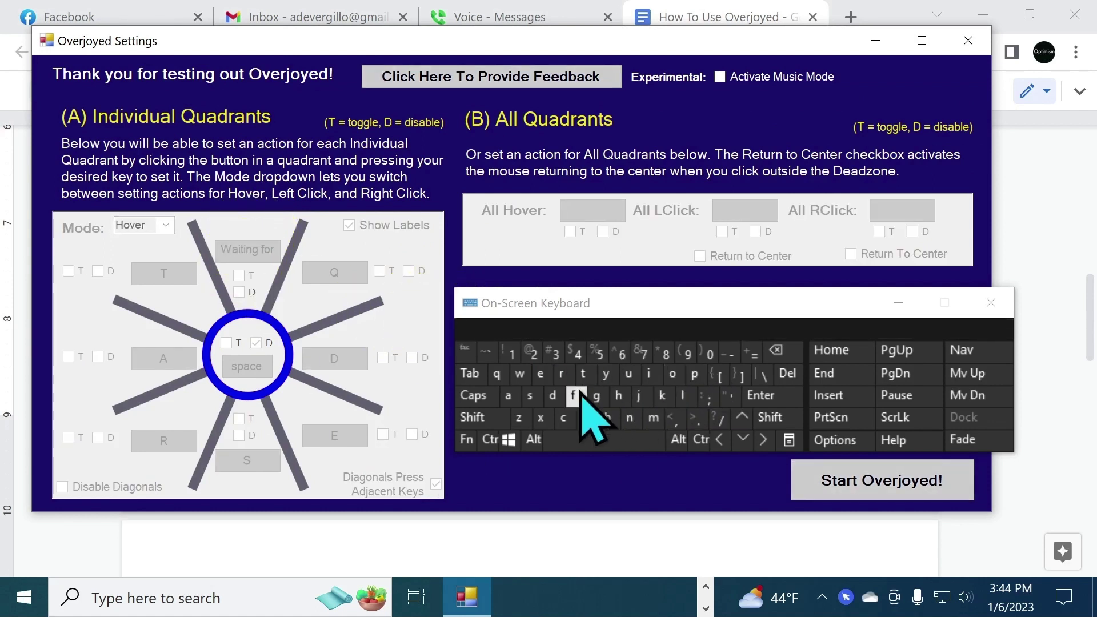
left_click(696, 375)
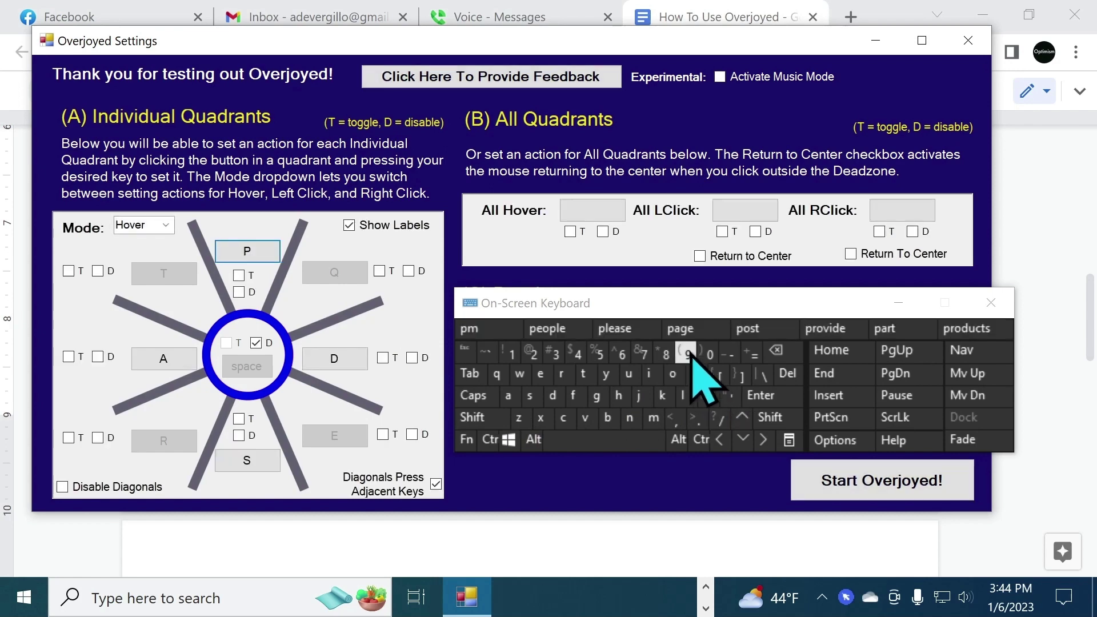
left_click(250, 254)
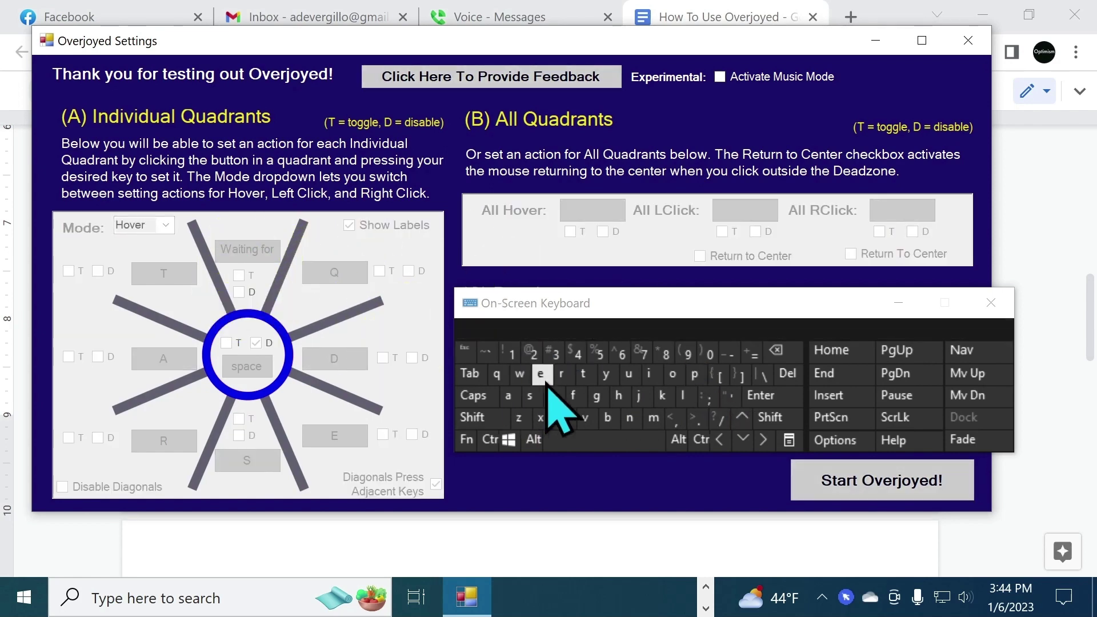
left_click(517, 376)
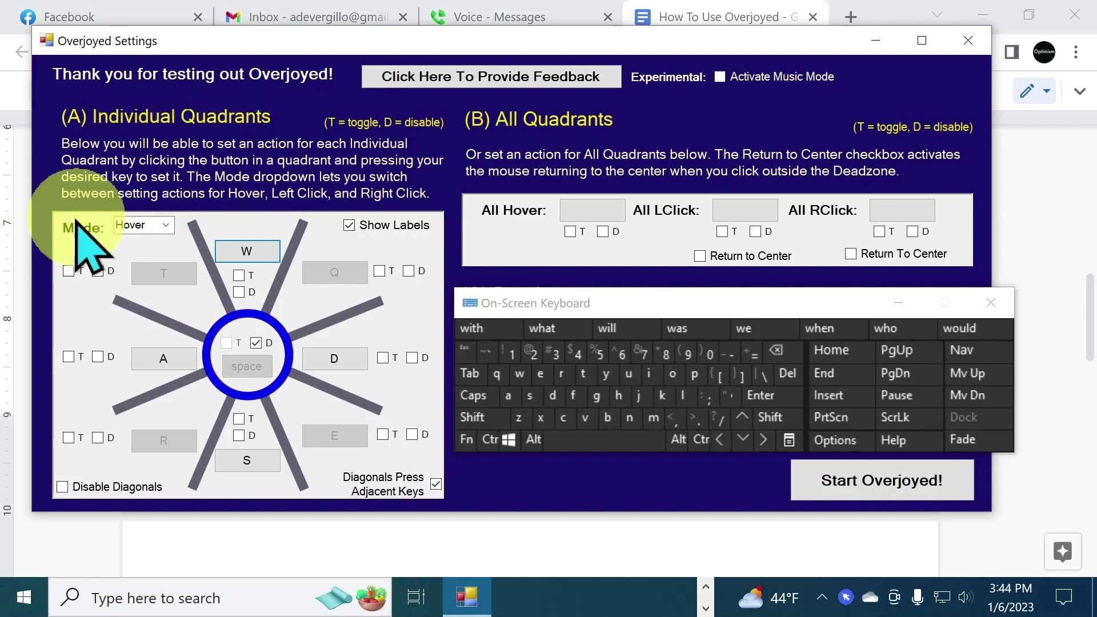
- Review the Lclick and Rclick key sets, then set All Hover to Q
left_click(170, 227)
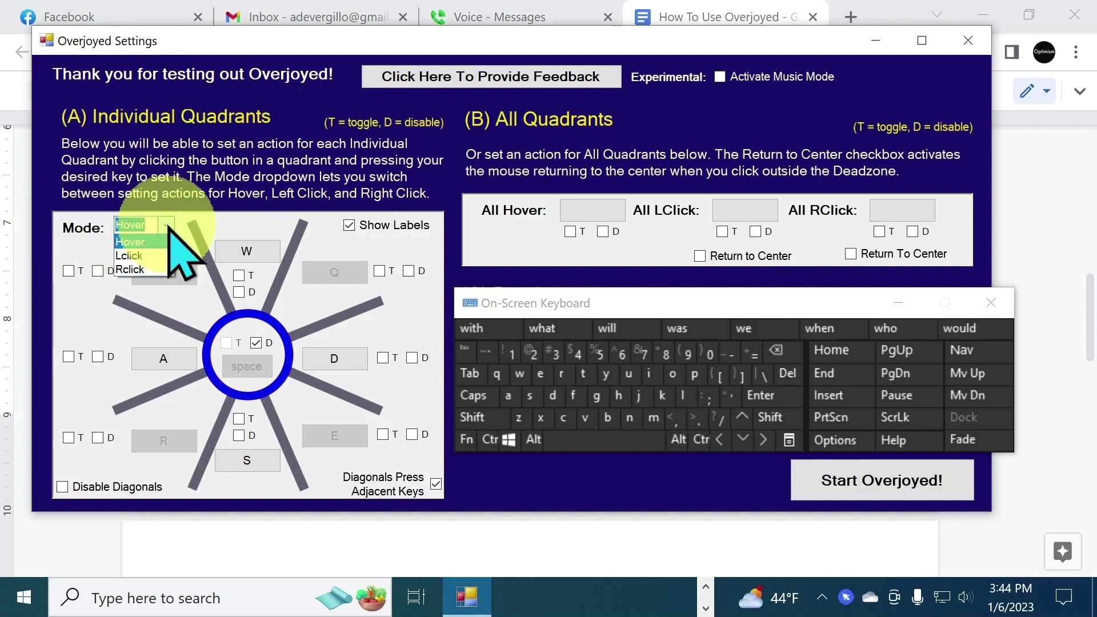
left_click(170, 242)
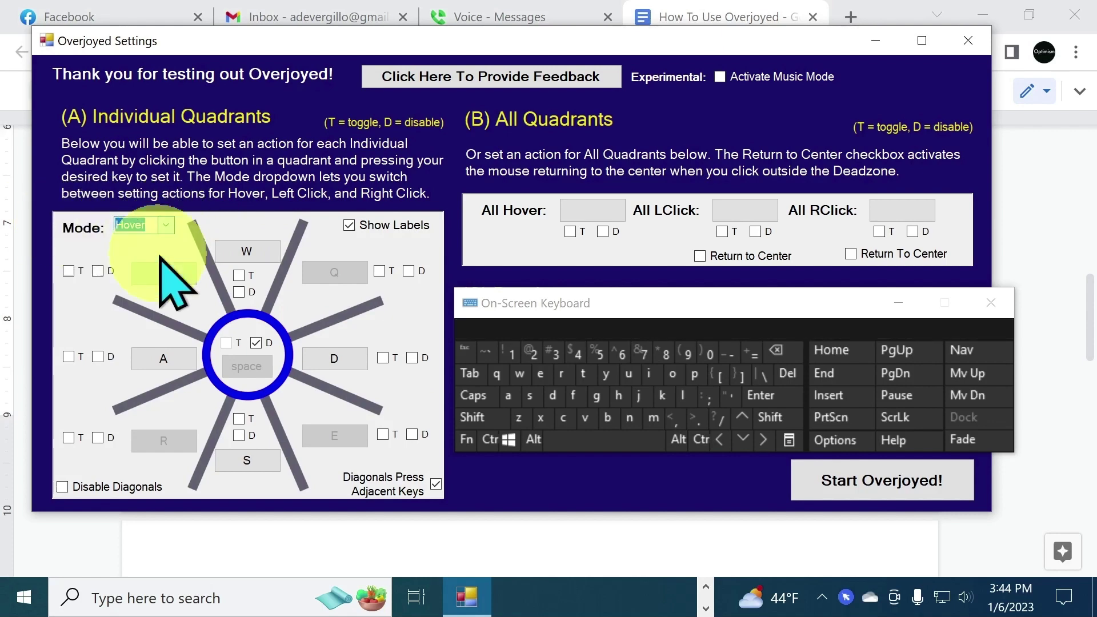
left_click(168, 224)
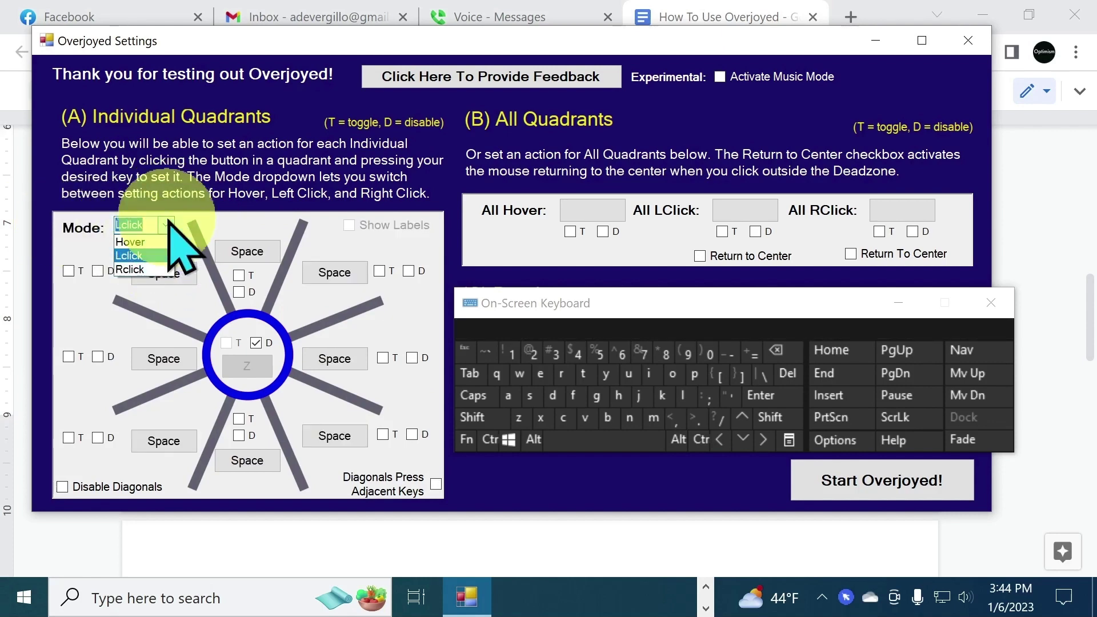
left_click(172, 291)
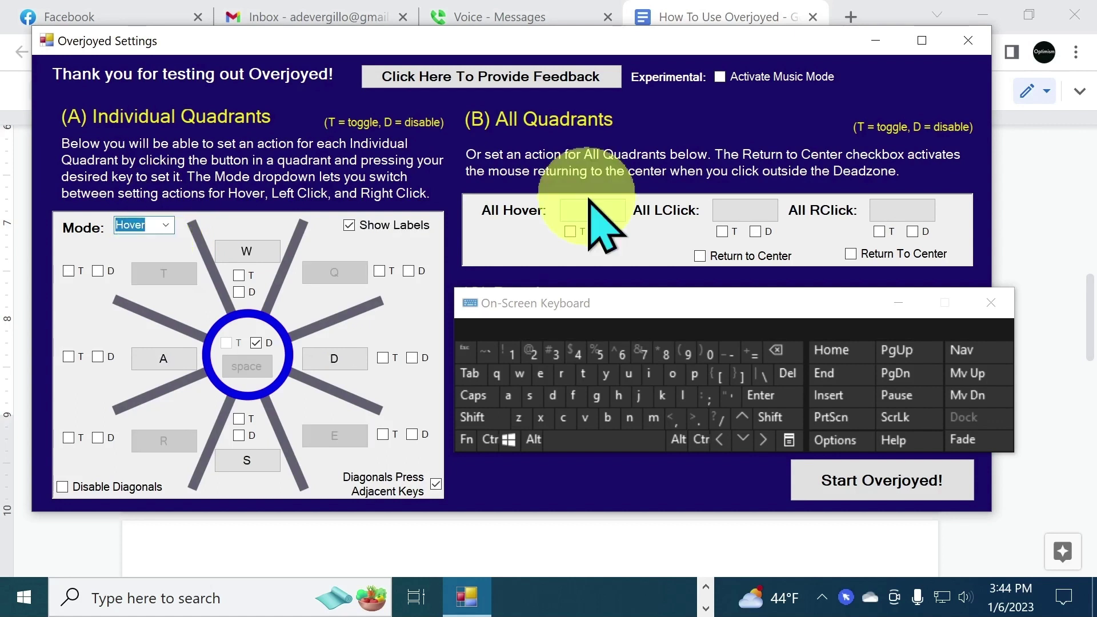
left_click(590, 212)
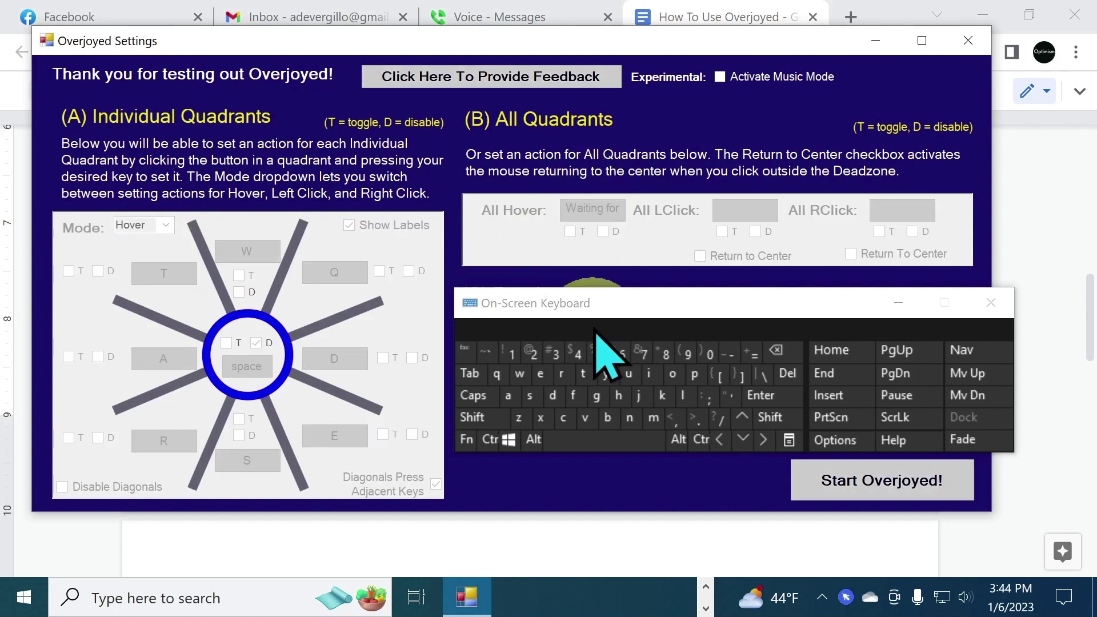
left_click(495, 374)
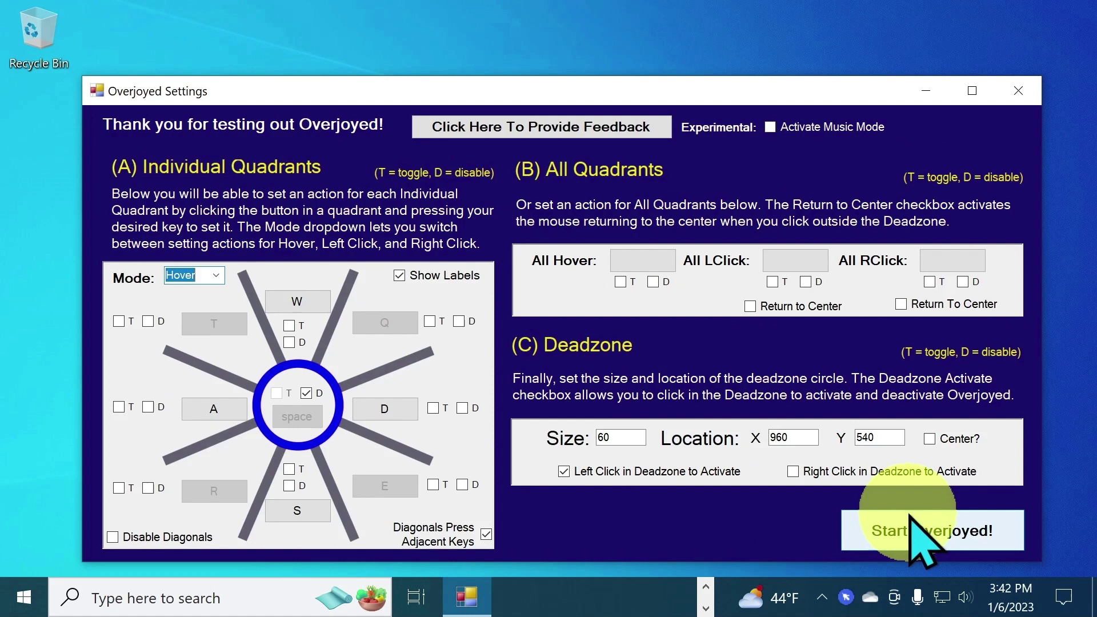
- Start Overjoyed and allow it on private as well as public networks in the firewall alert
left_click(910, 515)
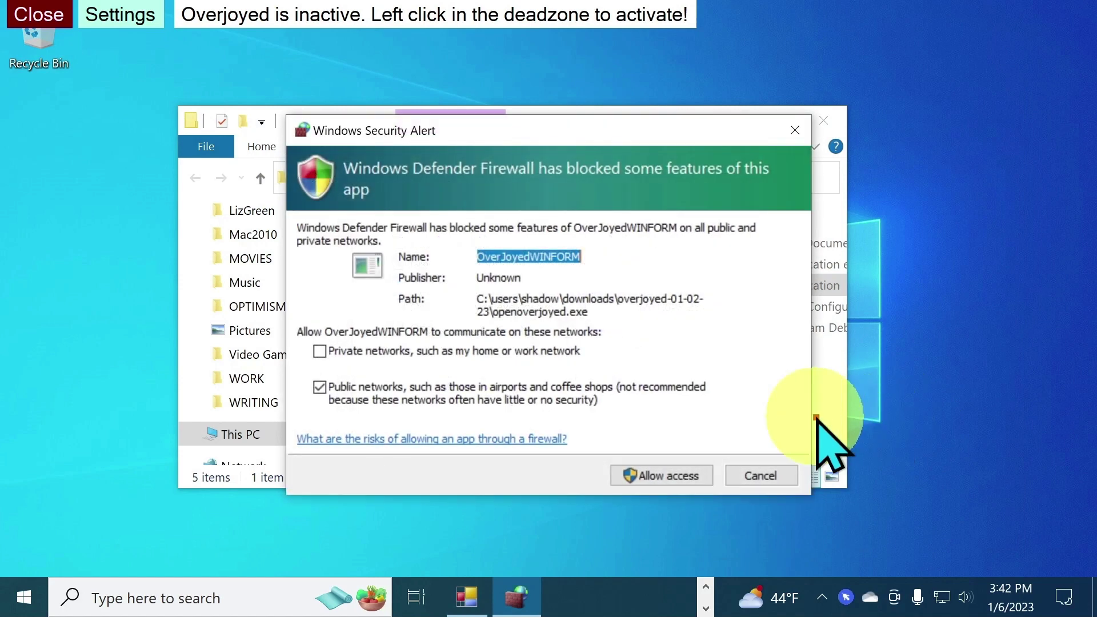
left_click(556, 354)
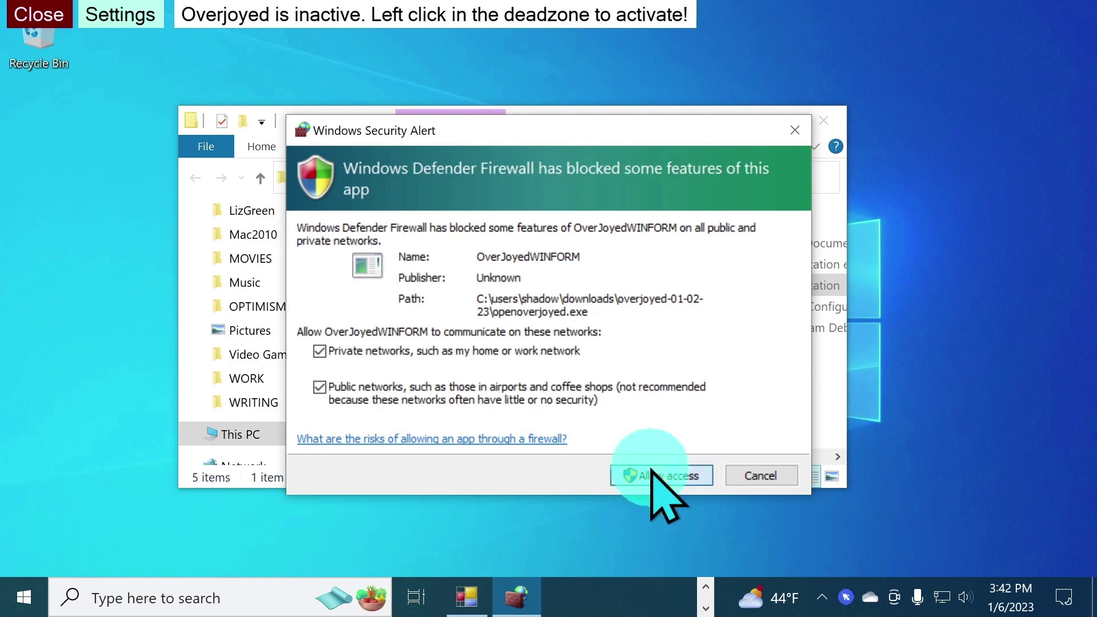
- Grant firewall access, activate the wheel, and type 'wdswdassa' into Notepad
left_click(651, 469)
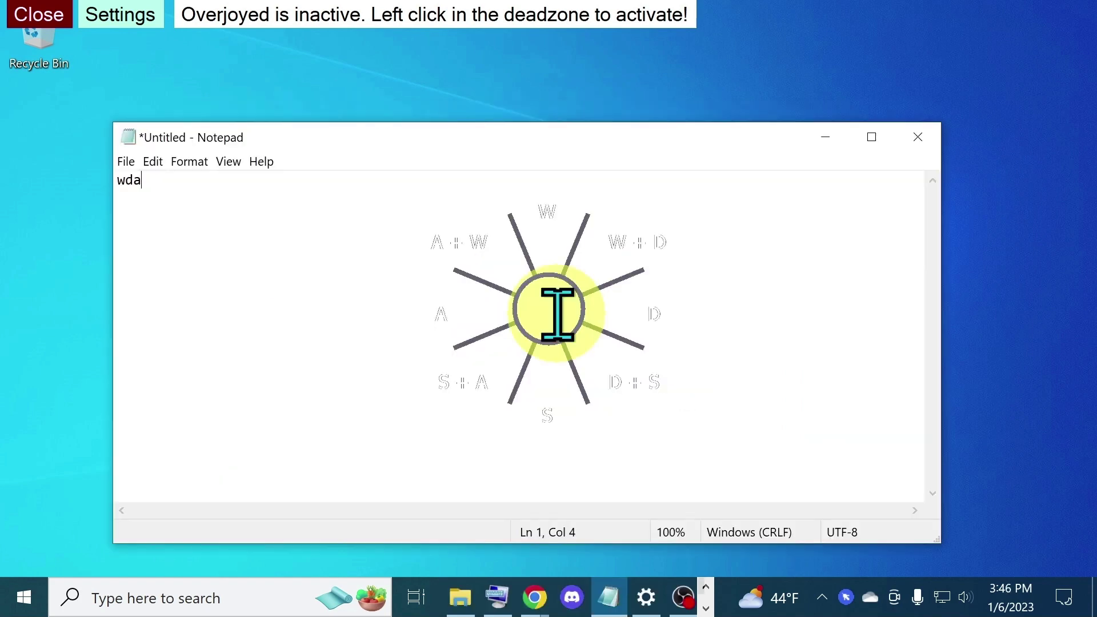
left_click(557, 314)
type("wds")
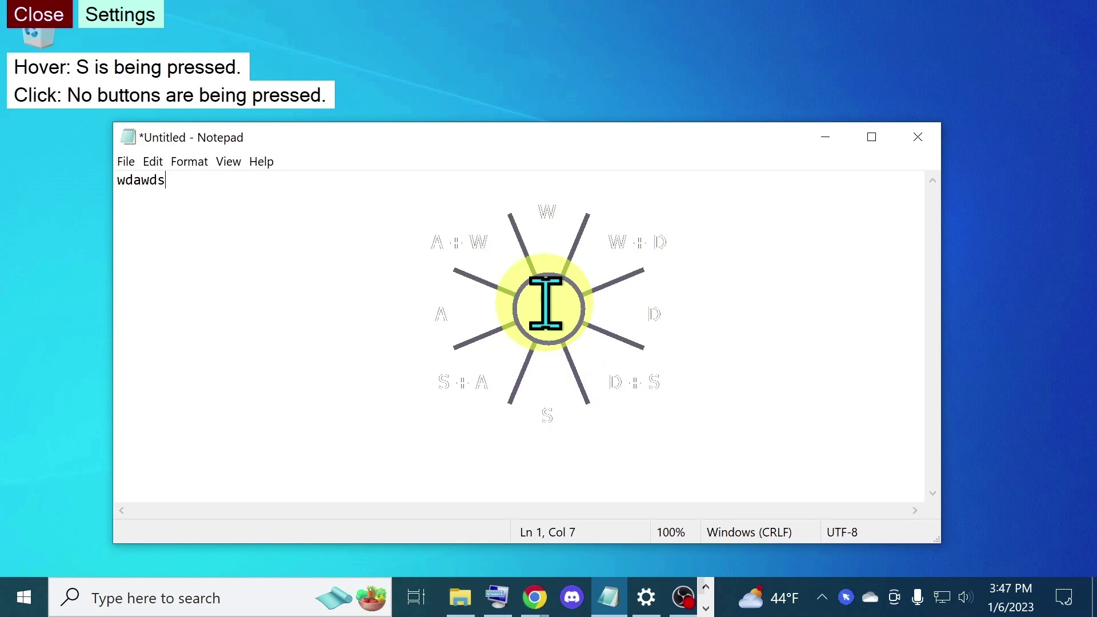
type("w")
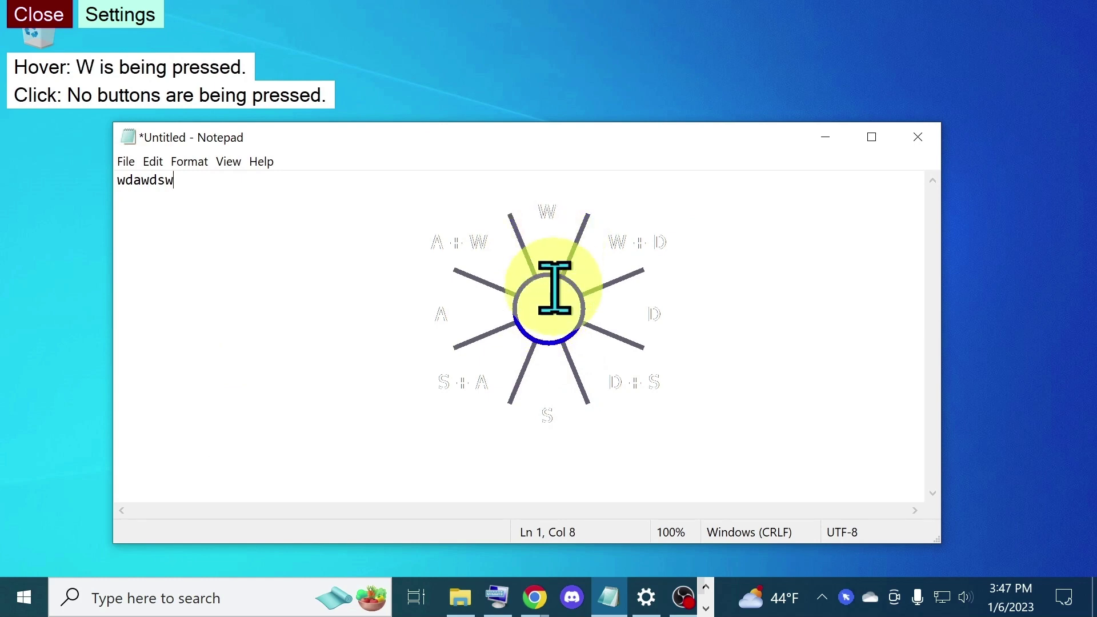
type("d")
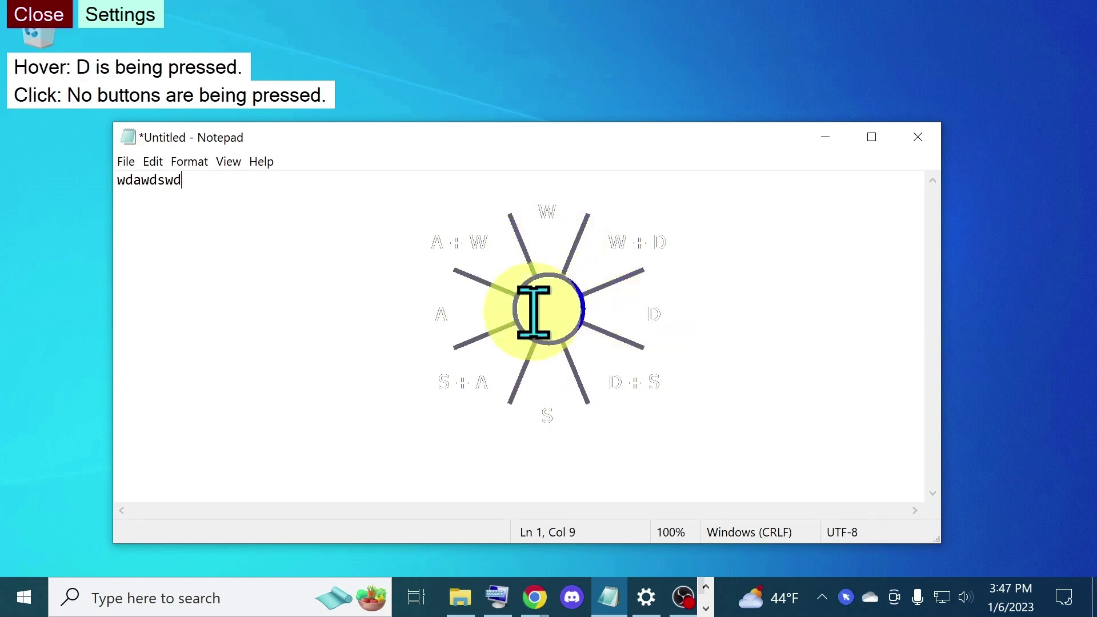
type("as")
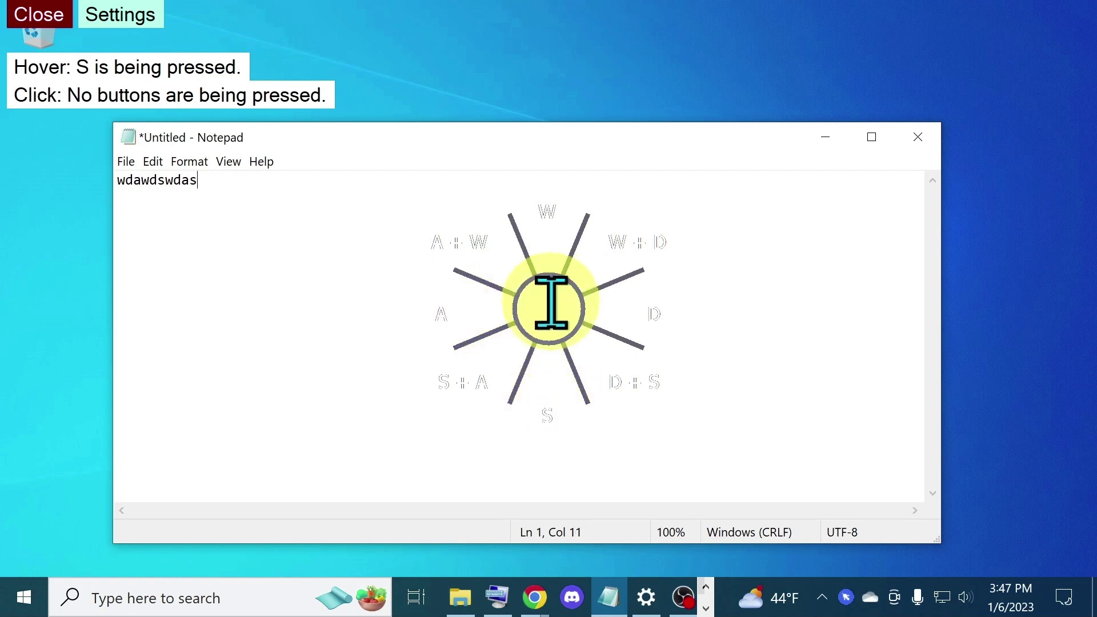
type("sa")
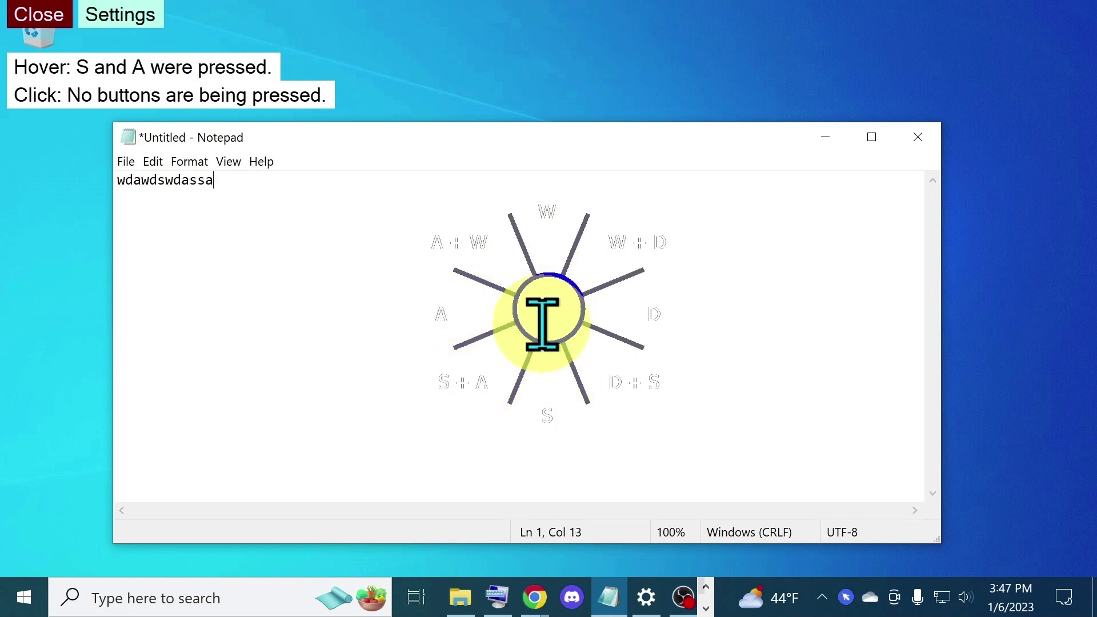
- Open the feedback form from Settings, type another 'w' into Notepad, and reopen Settings
left_click(136, 17)
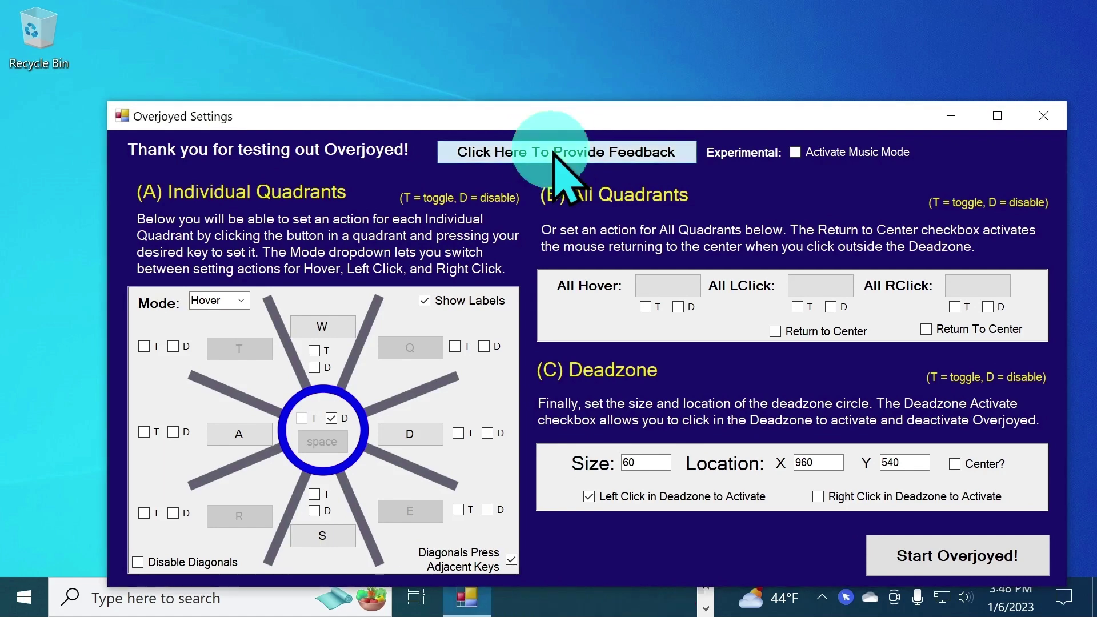
left_click(552, 153)
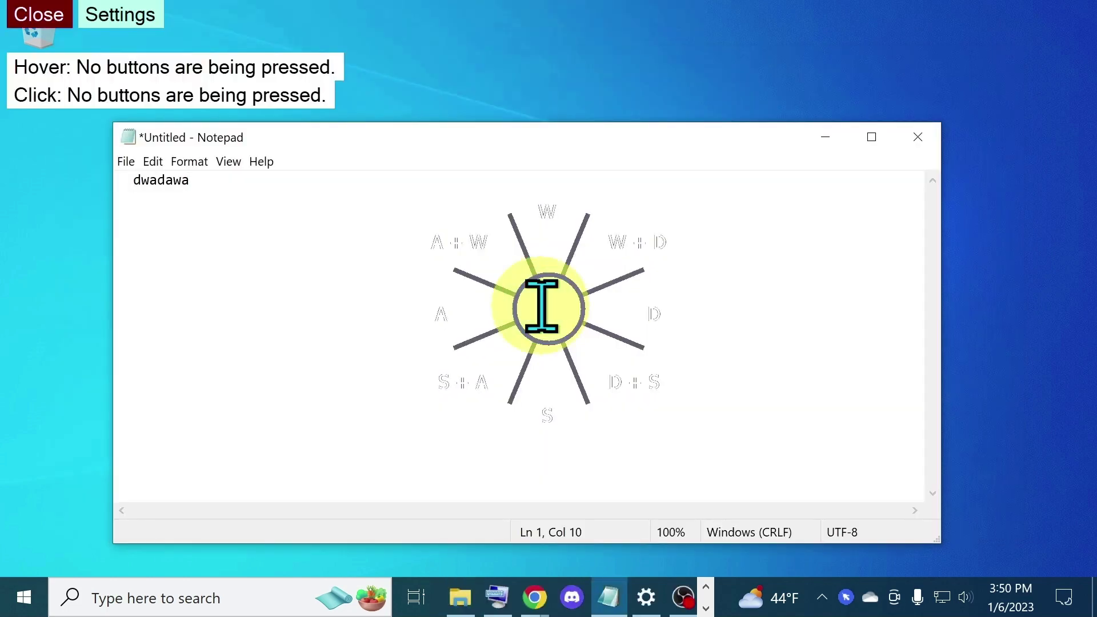
type("w")
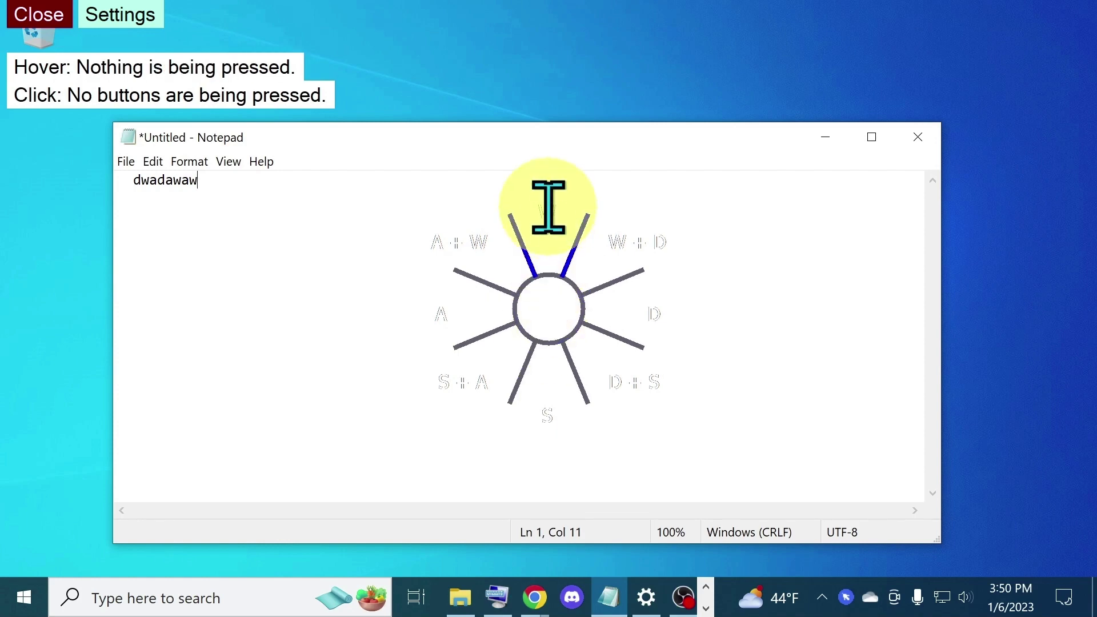
left_click(546, 314)
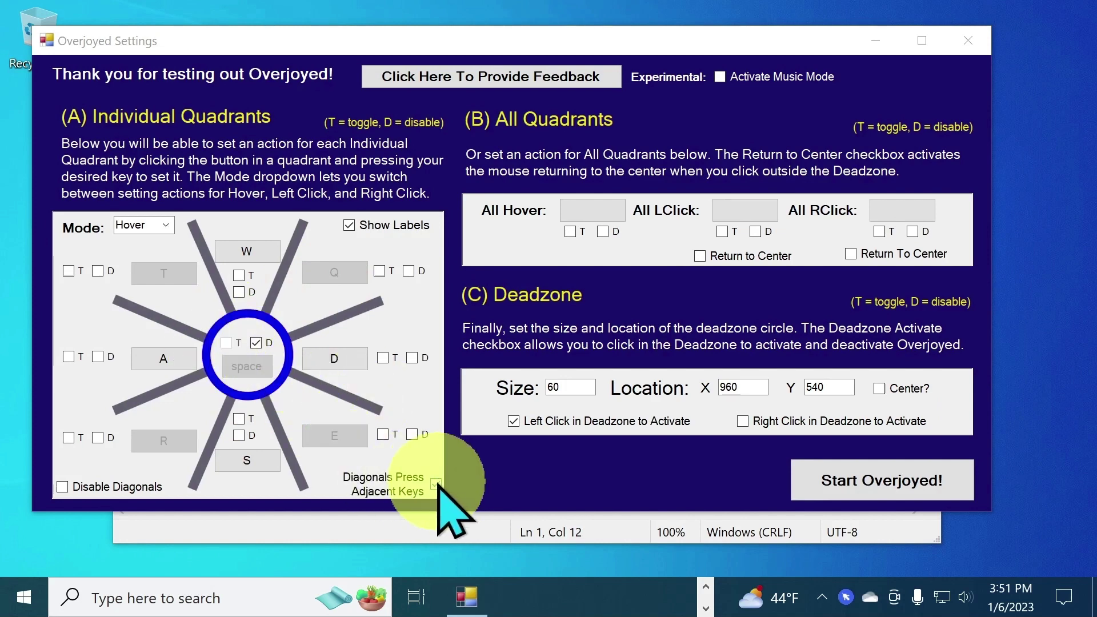
- Enable Return to Center for left clicks, restart Overjoyed, and add 'd a wd' to Notepad
left_click(811, 480)
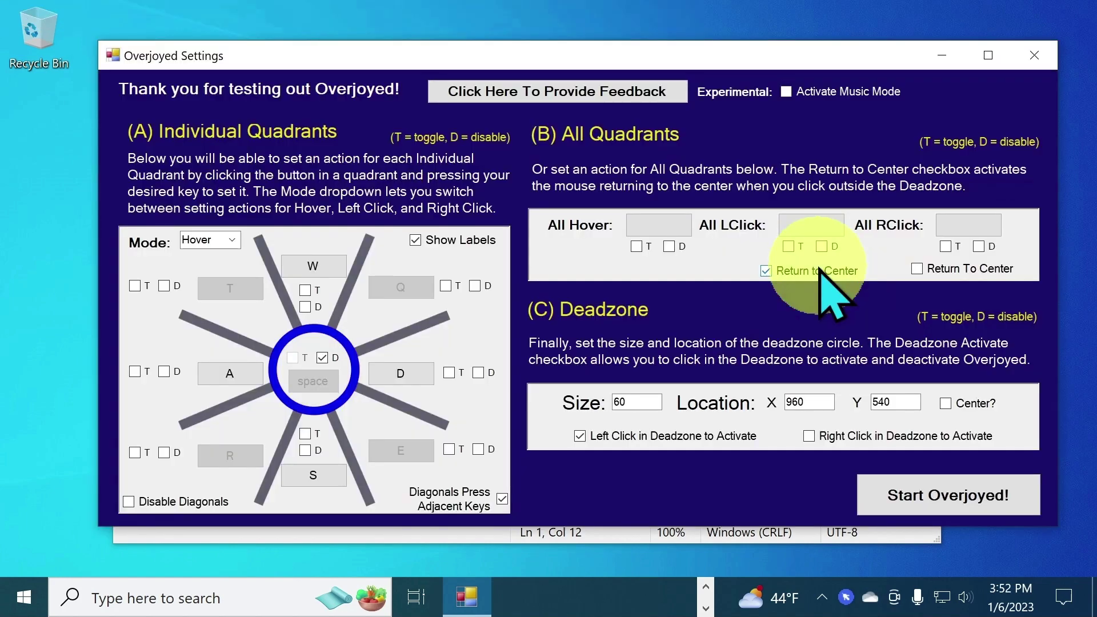
left_click(903, 495)
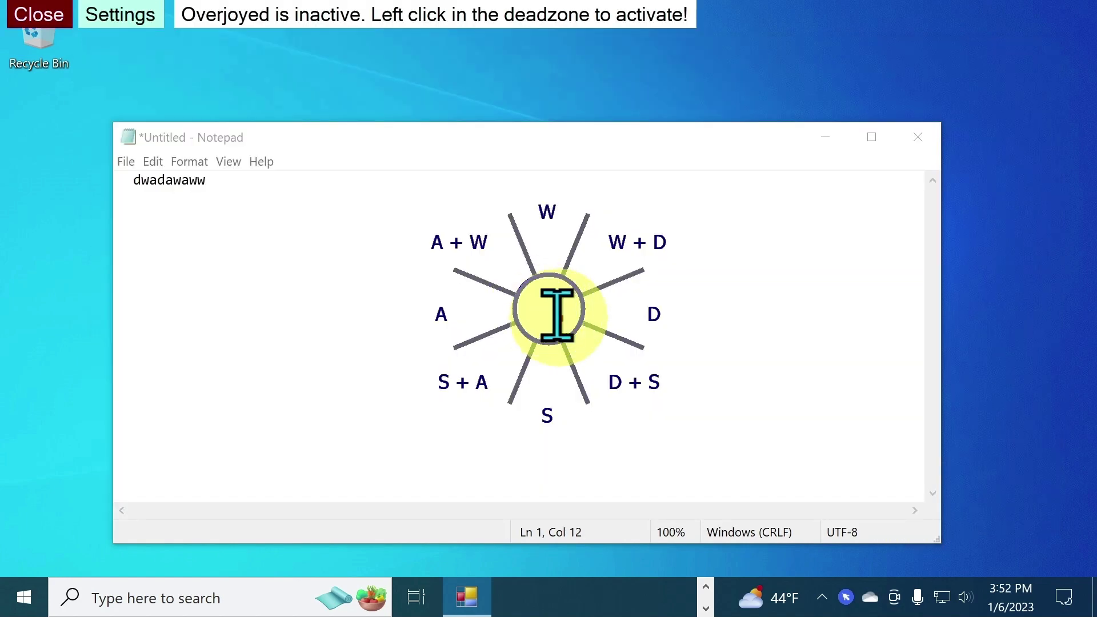
left_click(557, 314)
left_click(617, 308)
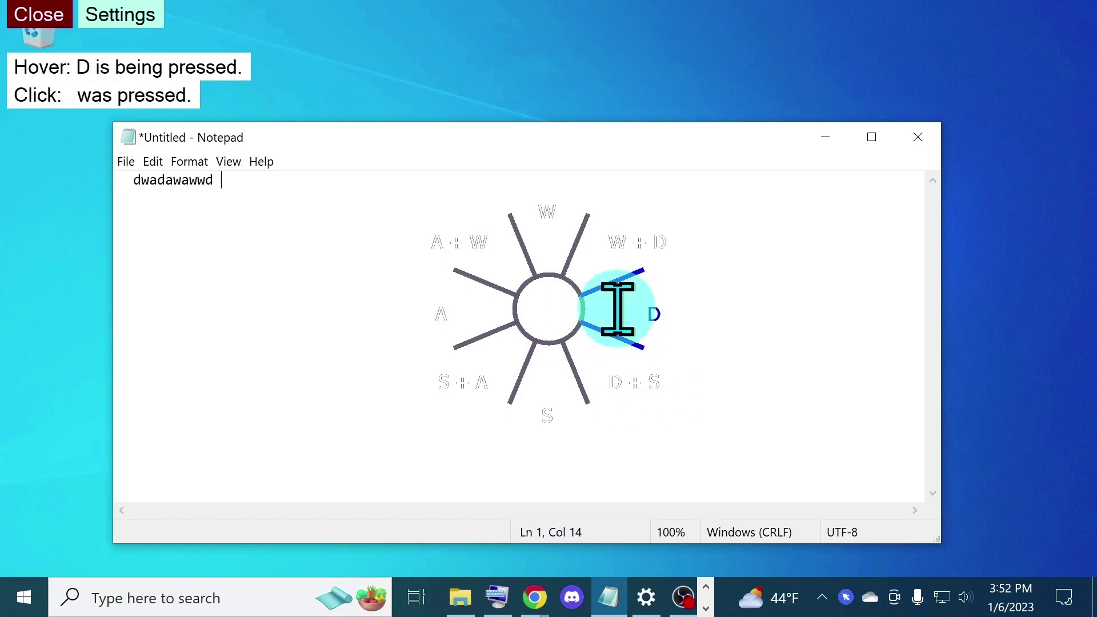
mouse_move(441, 310)
left_click(548, 308)
mouse_move(659, 194)
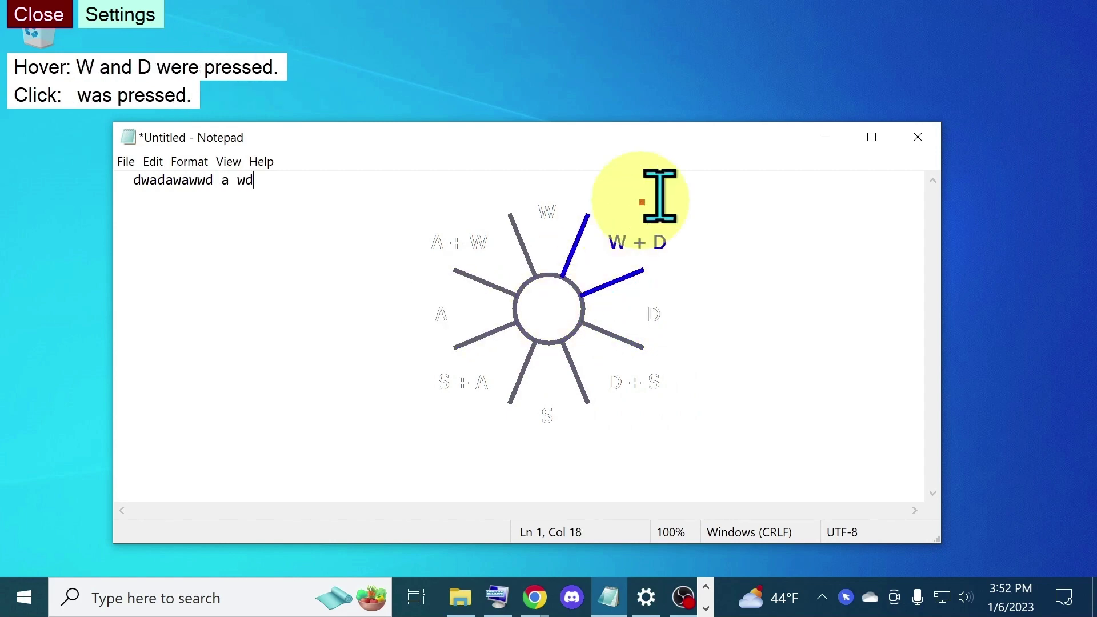
mouse_move(544, 215)
mouse_move(514, 460)
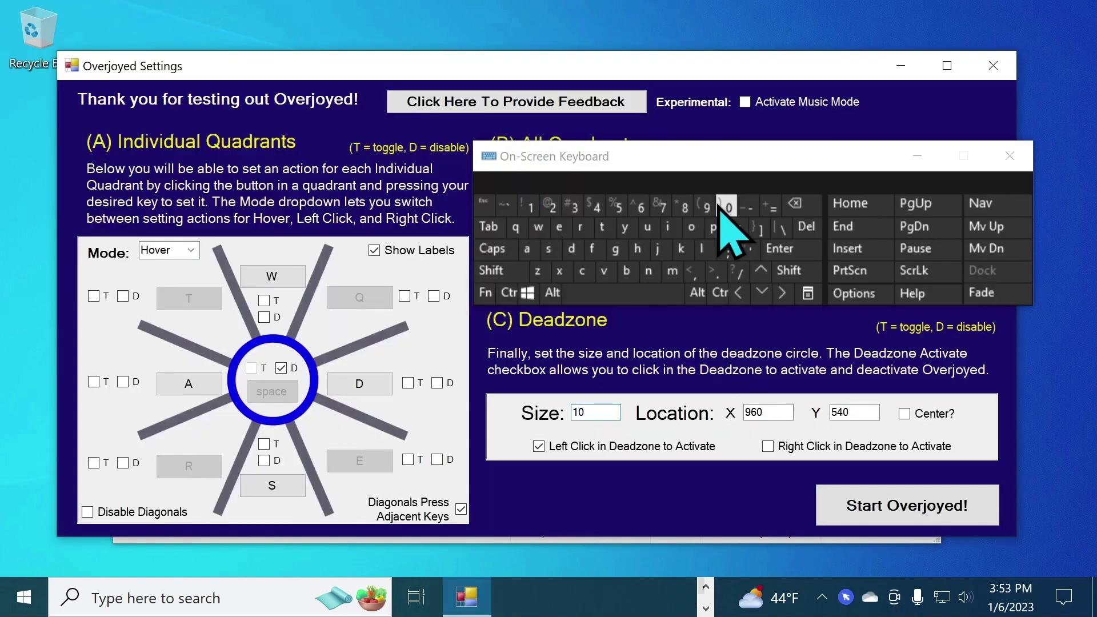
- Test the larger deadzone, then shrink the deadzone size to 30 and test again
left_click(863, 519)
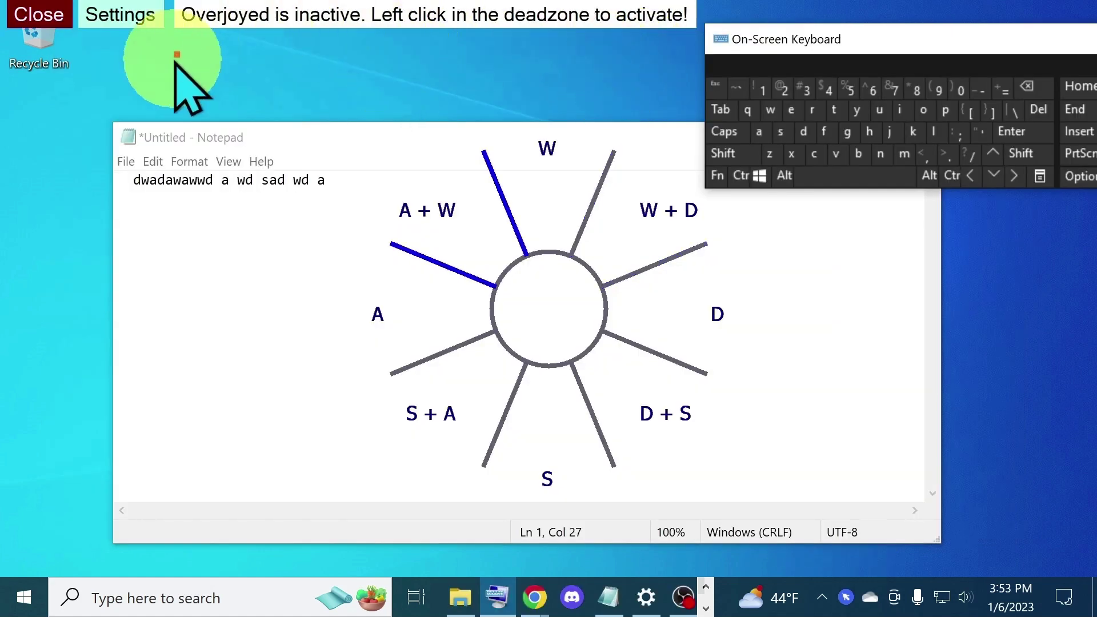
left_click(120, 15)
left_click(804, 89)
left_click(960, 89)
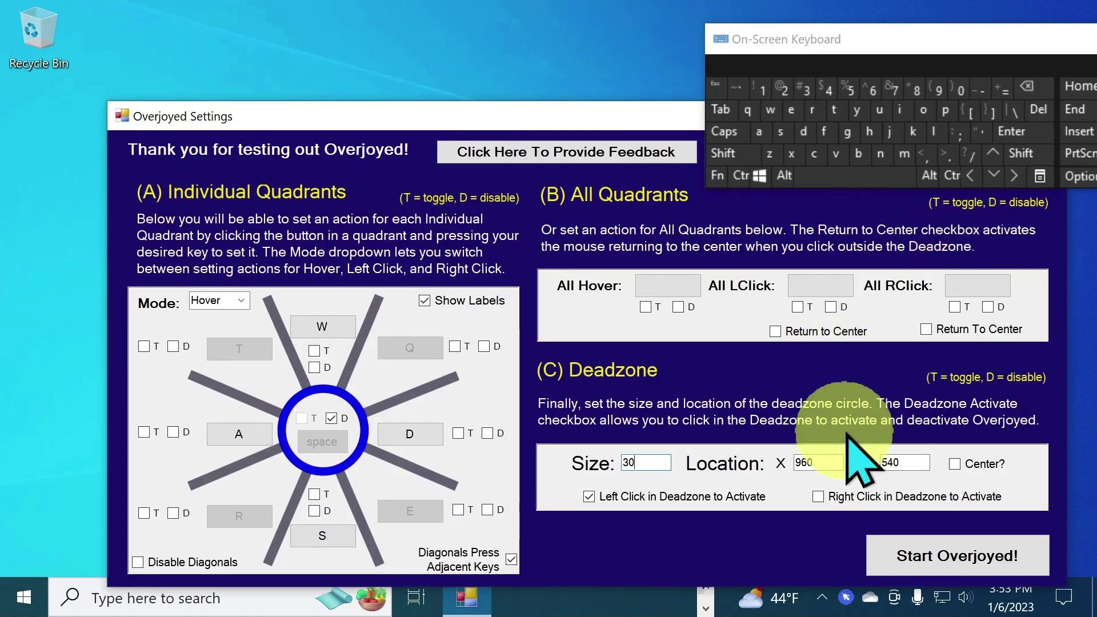
left_click(955, 545)
- Move the deadzone location to 960, 540 and run Overjoyed to test it
left_click(120, 14)
type("54")
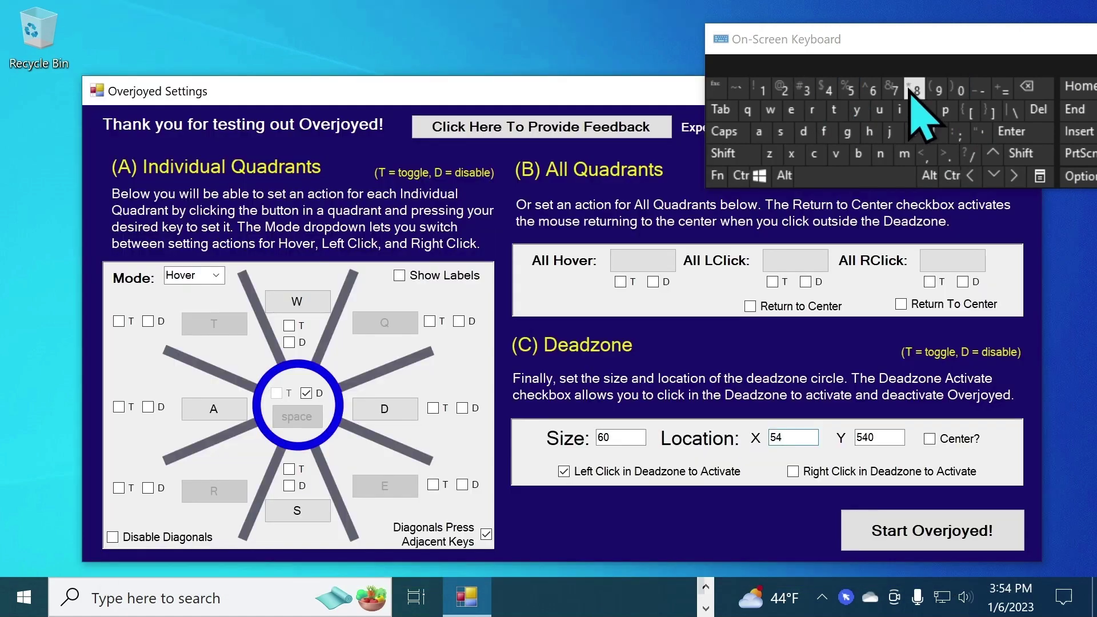
left_click(960, 90)
left_click(884, 545)
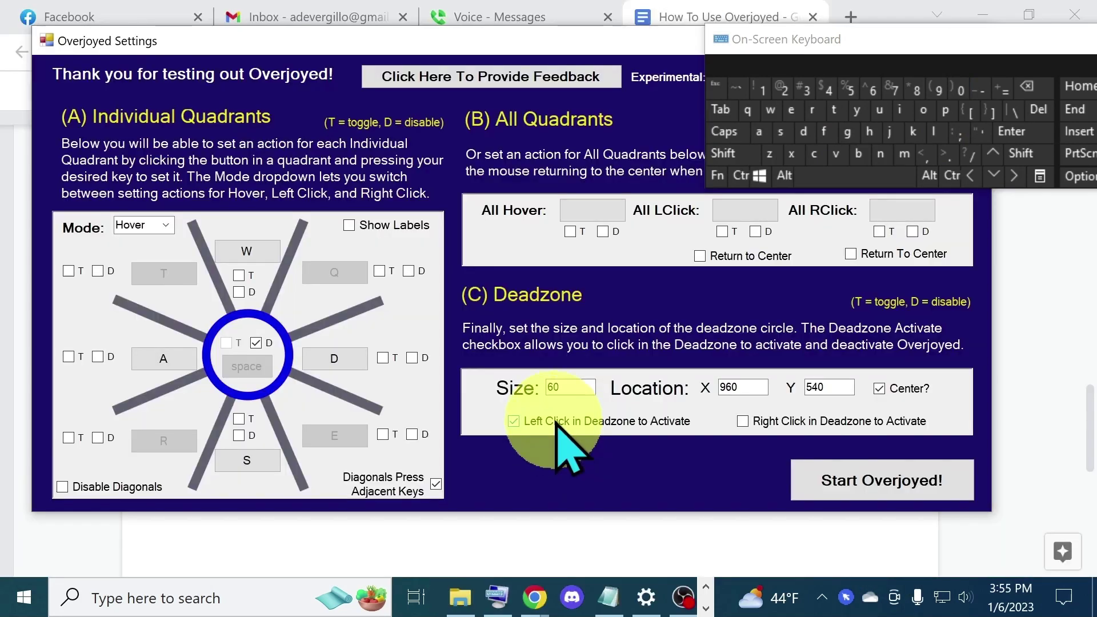
- Turn off Left Click in Deadzone to Activate, restart Overjoyed, and switch the wheel on with Enter
left_click(557, 426)
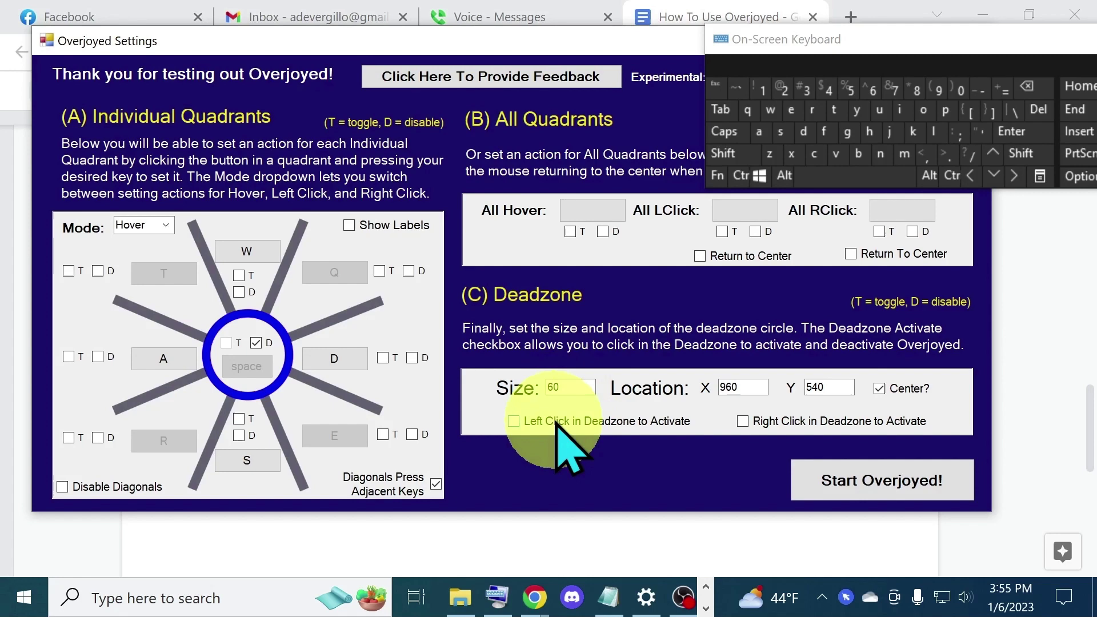
left_click(816, 477)
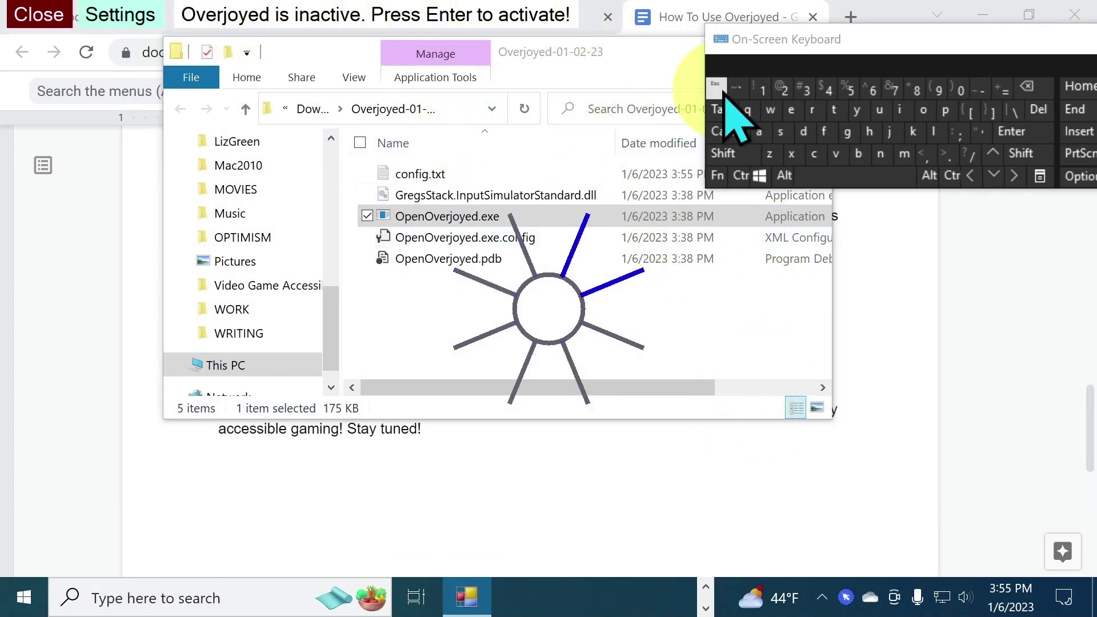
left_click(1020, 141)
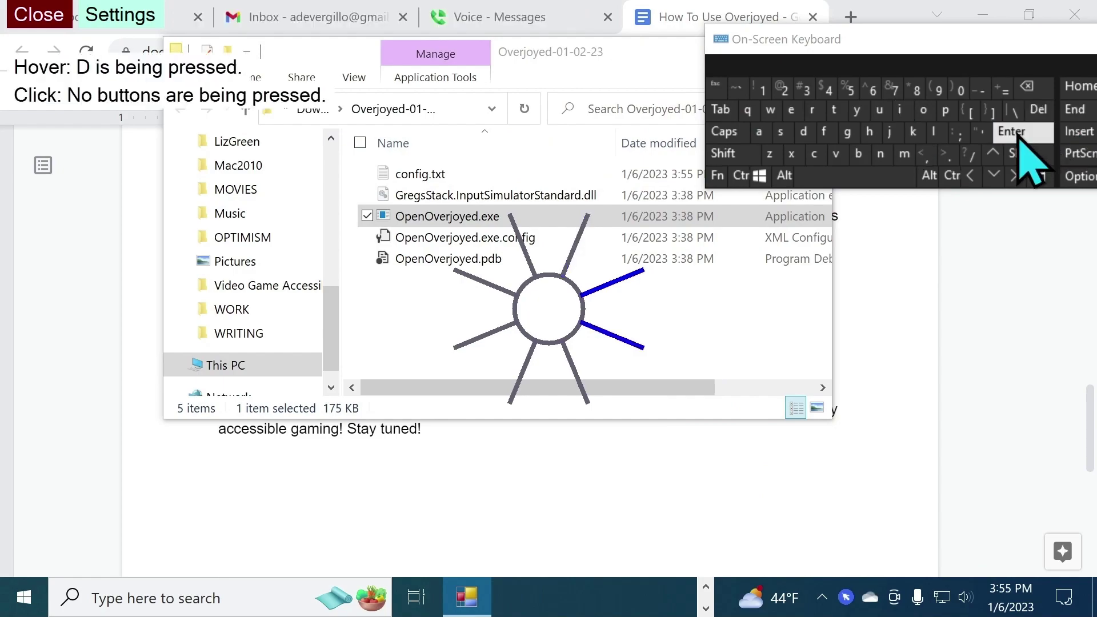